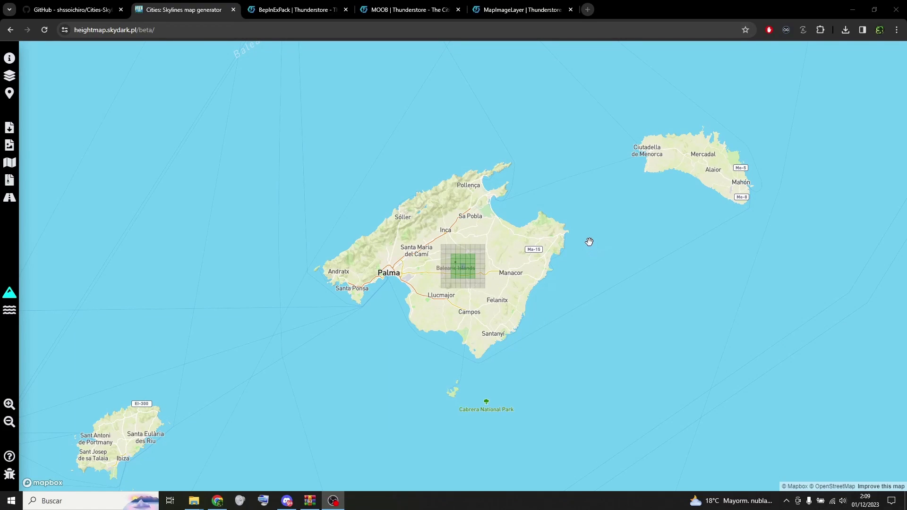
# Set the map size in the size and scale settings to 14,33 km.
pyautogui.click(9, 59)
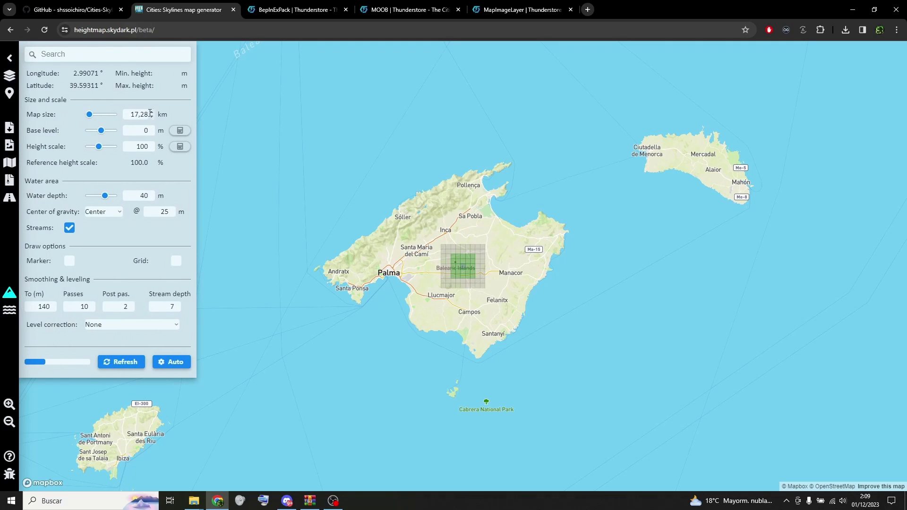
pyautogui.moveTo(127, 114); pyautogui.dragTo(145, 114)
pyautogui.write('1433')
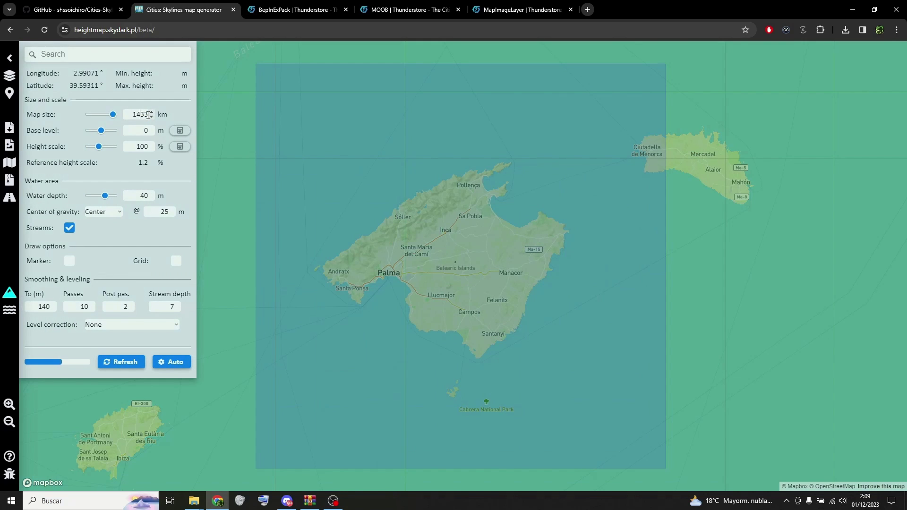
pyautogui.press('Left')
pyautogui.press('Left')
pyautogui.write(',')
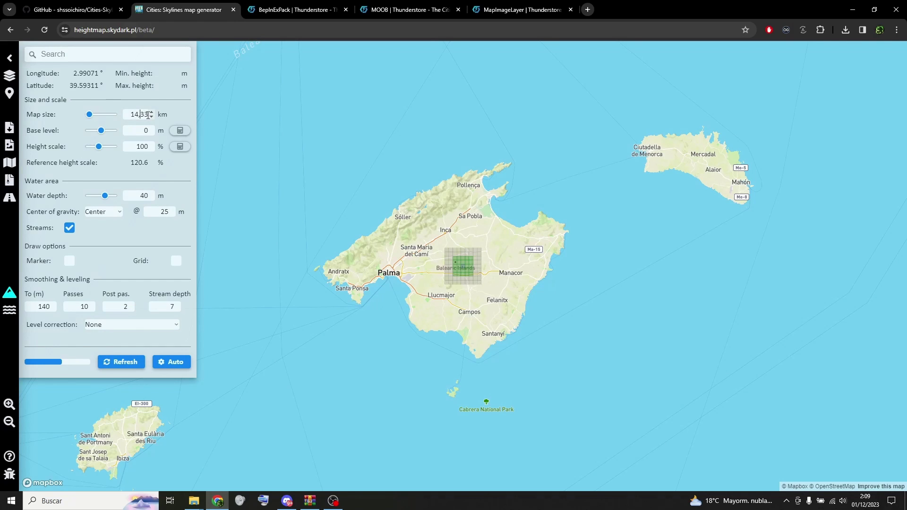
# Position the map selection grid over Palma so that it covers the city and its bay.
pyautogui.scroll(5, 378, 269)
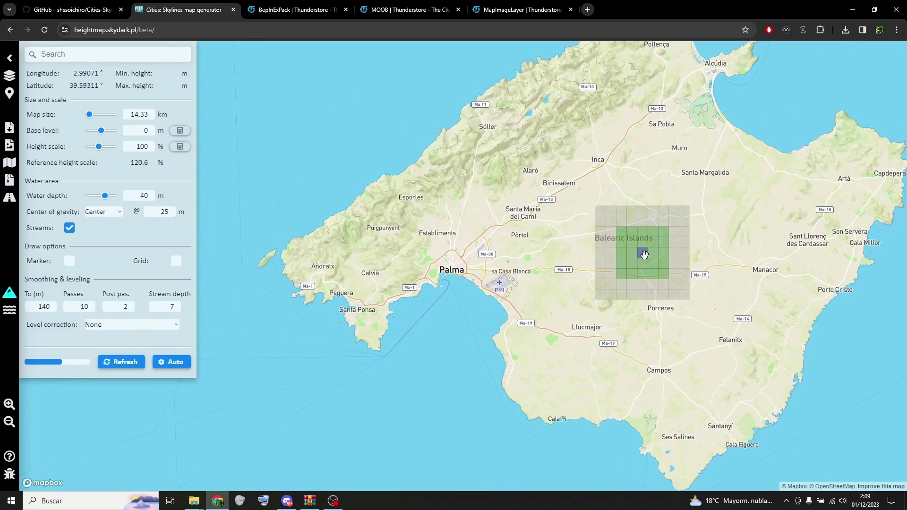
pyautogui.moveTo(635, 255); pyautogui.dragTo(594, 259)
pyautogui.scroll(4, 491, 279)
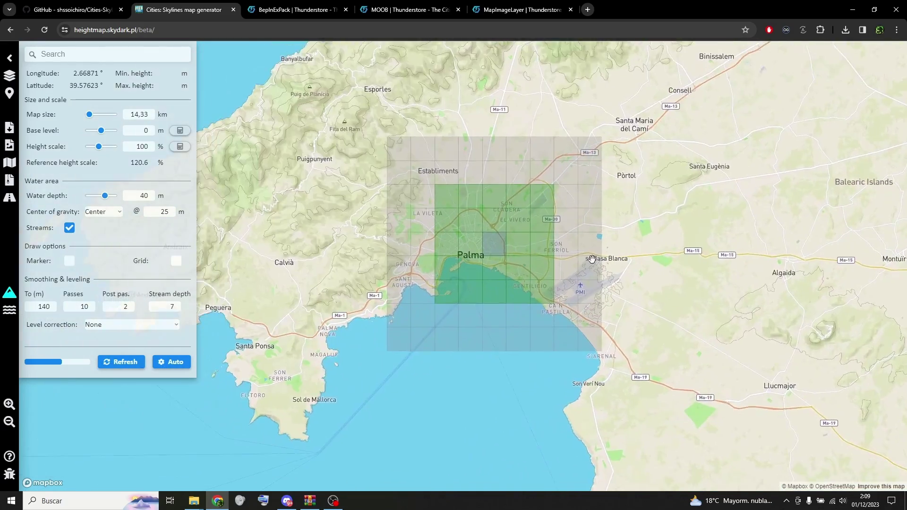
pyautogui.scroll(3, 590, 258)
pyautogui.moveTo(448, 240); pyautogui.dragTo(422, 235)
pyautogui.click(400, 233)
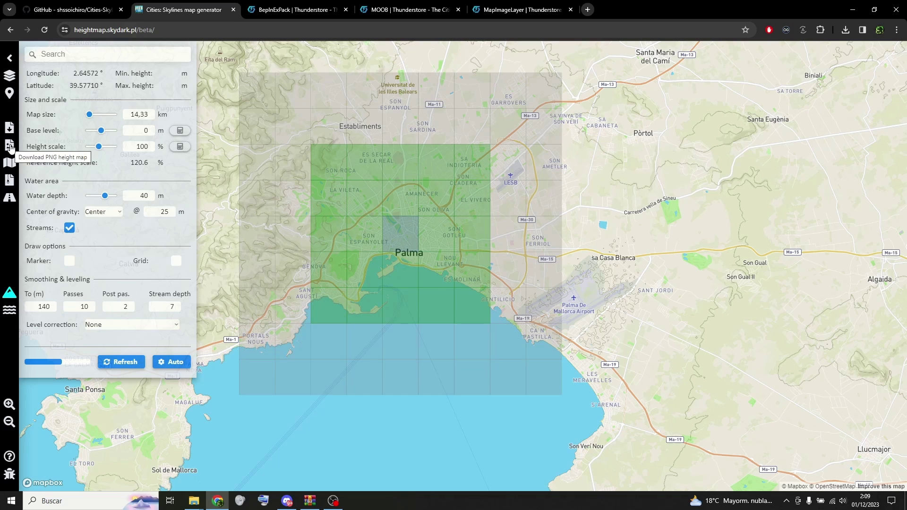
# Download the PNG height map as heightmap and the map image as map, both into the palma folder.
pyautogui.click(11, 147)
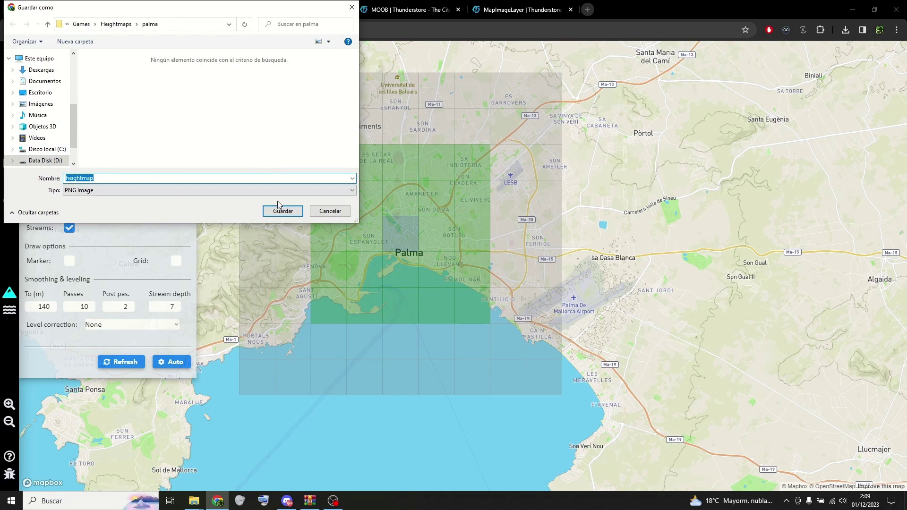
pyautogui.click(279, 208)
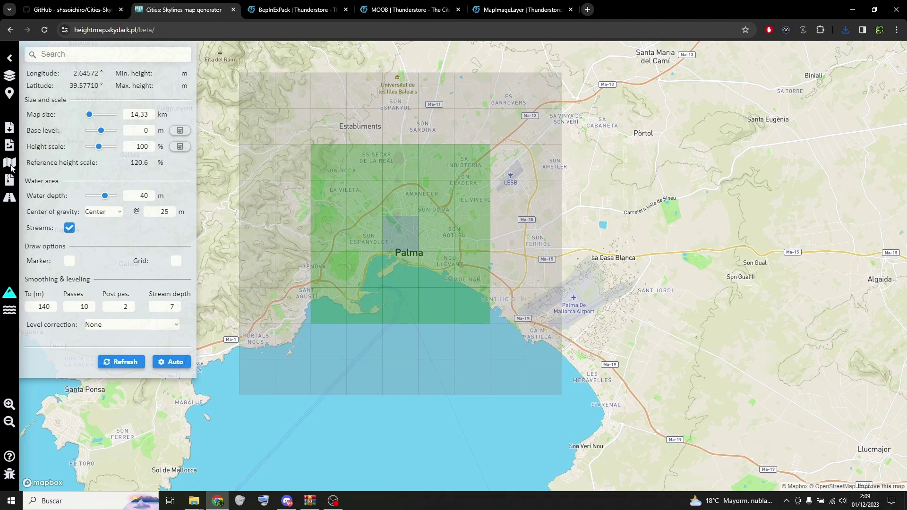
pyautogui.click(10, 166)
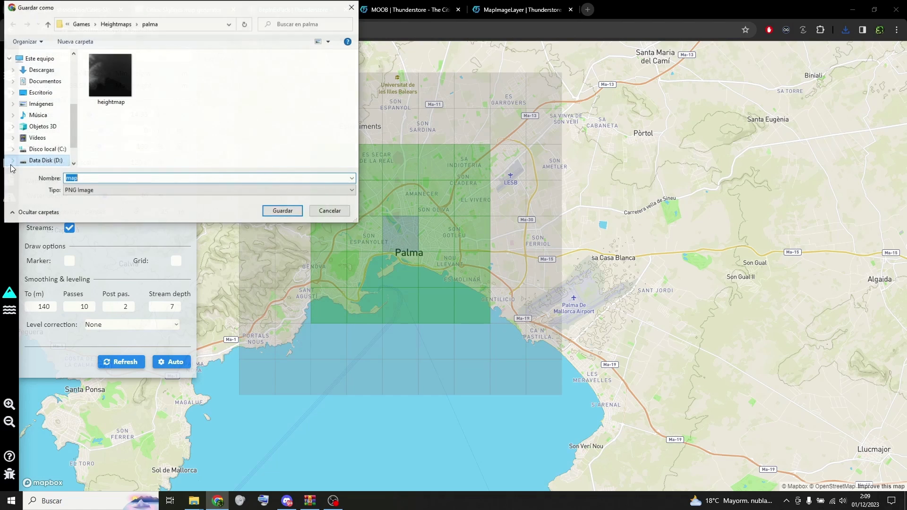
pyautogui.click(283, 211)
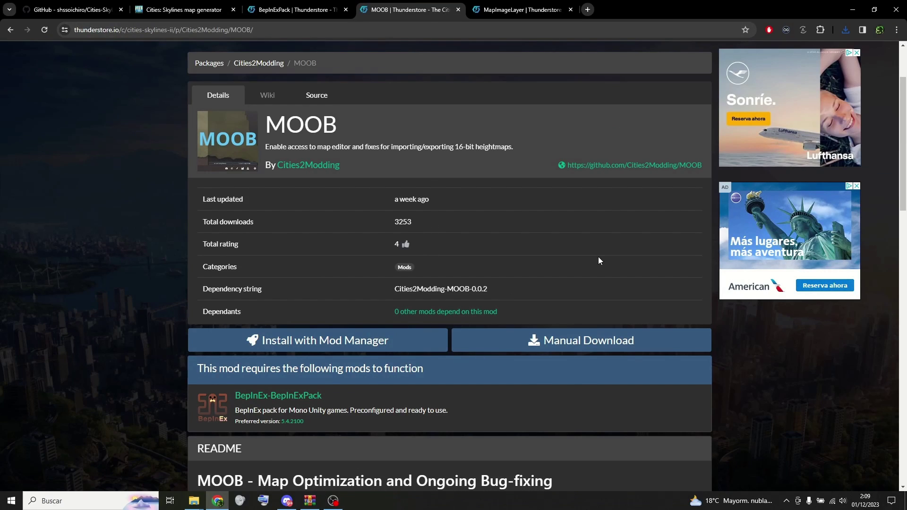
# Review the MapImageLayer and BepInExPack mod pages on Thunderstore, including BepInExPack's manual installation instructions.
pyautogui.hotkey('ctrl', 'Tab')
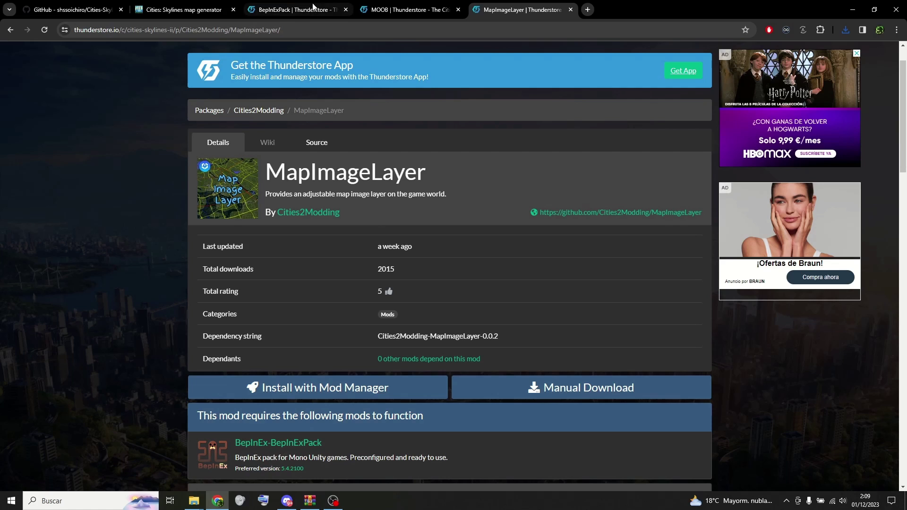
pyautogui.click(289, 10)
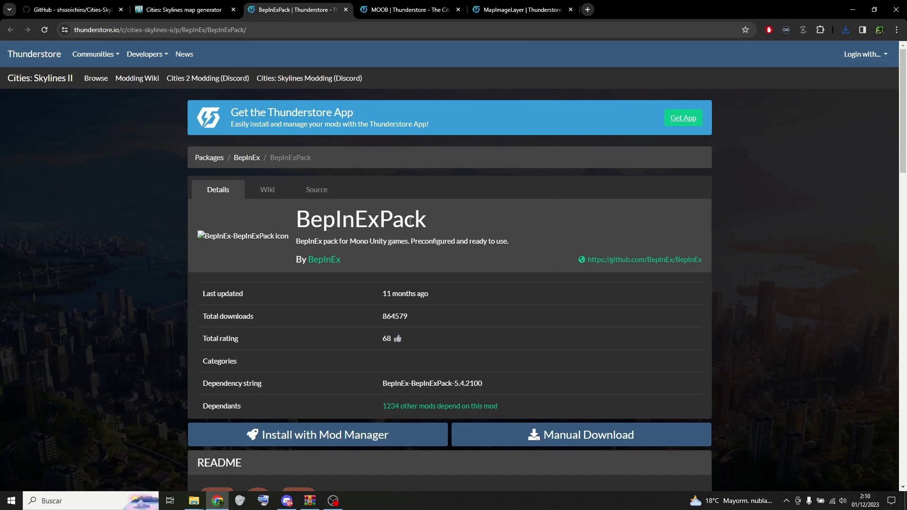
pyautogui.scroll(-1, 617, 421)
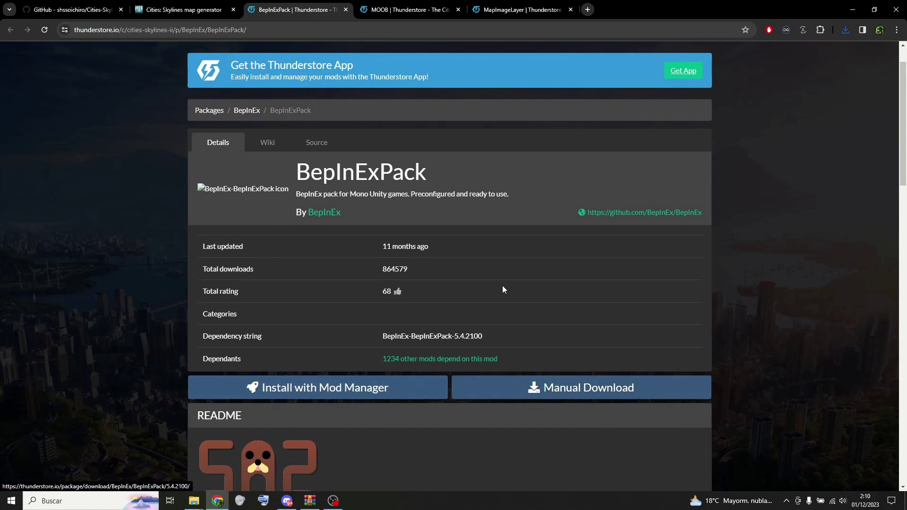
pyautogui.scroll(-13, 503, 290)
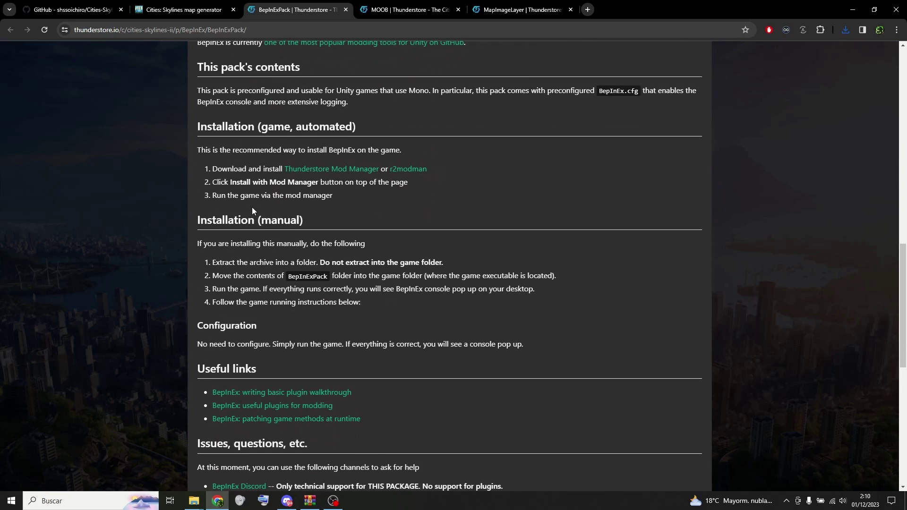
pyautogui.scroll(-2, 255, 217)
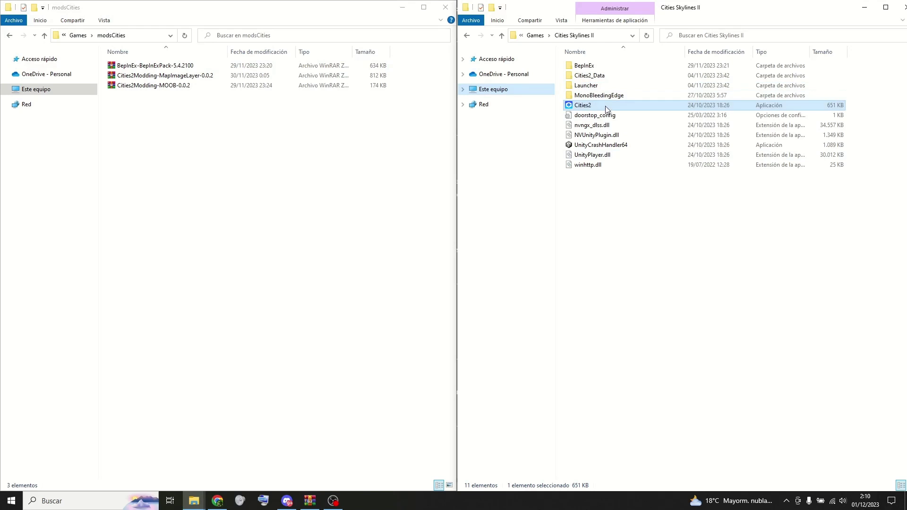
# Copy the contents of the BepInExPack folder from its archive into the Cities Skylines II game folder, replacing the existing files.
pyautogui.click(593, 125)
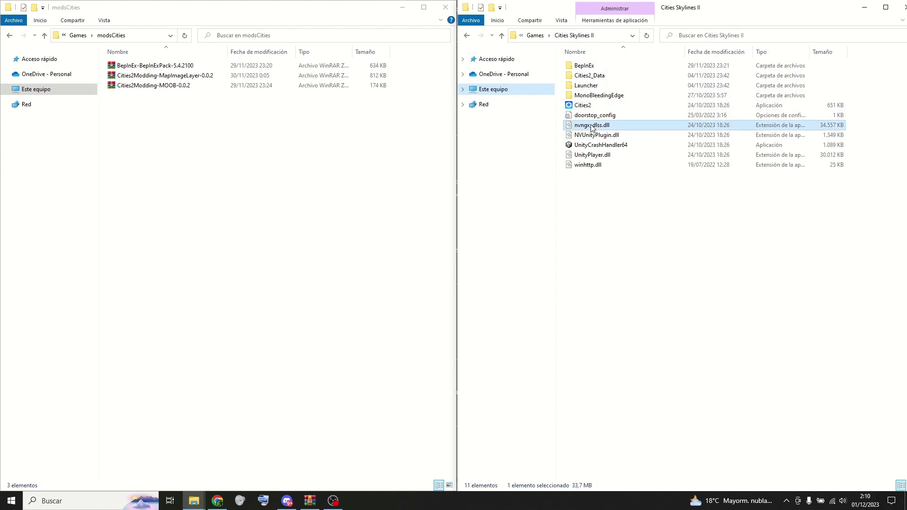
pyautogui.click(607, 106)
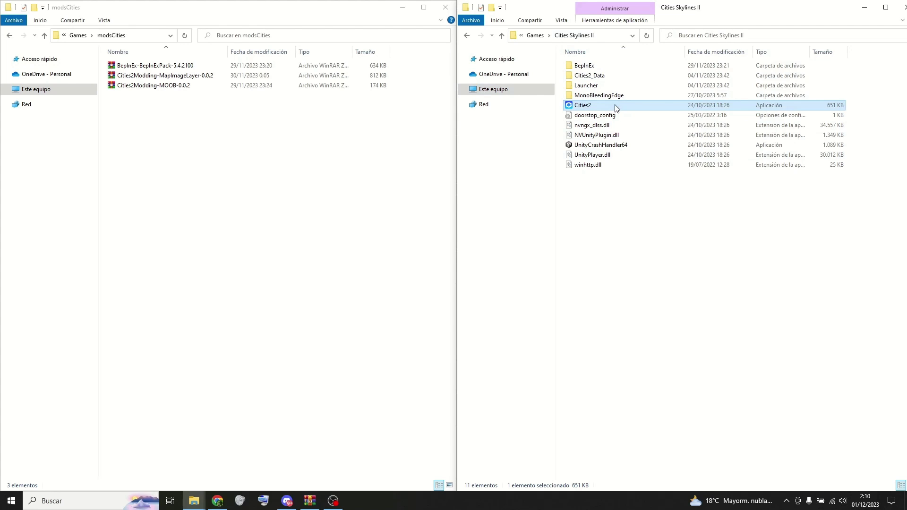
pyautogui.click(197, 182)
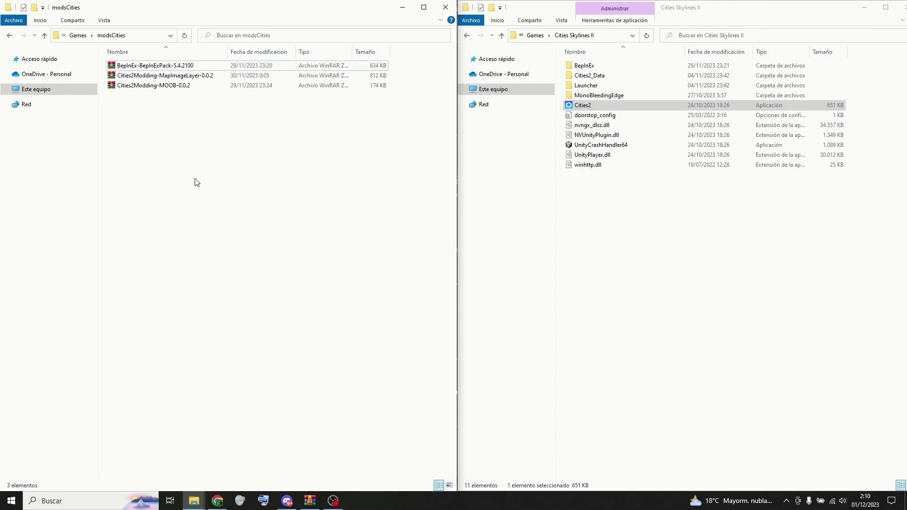
pyautogui.doubleClick(152, 65)
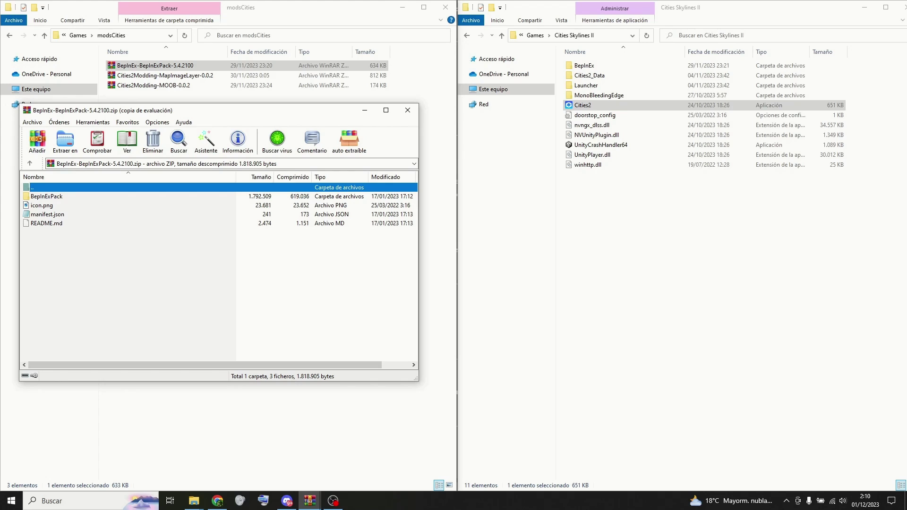
pyautogui.doubleClick(46, 197)
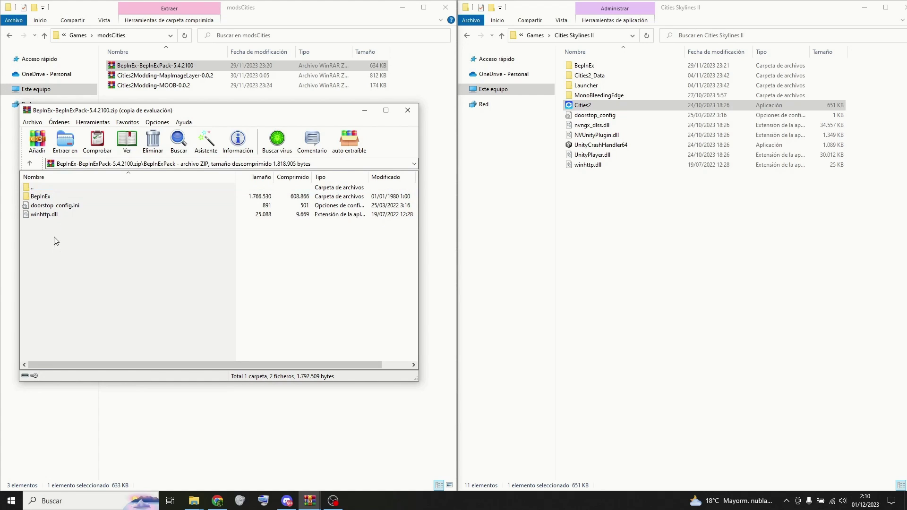
pyautogui.moveTo(55, 237); pyautogui.dragTo(659, 203)
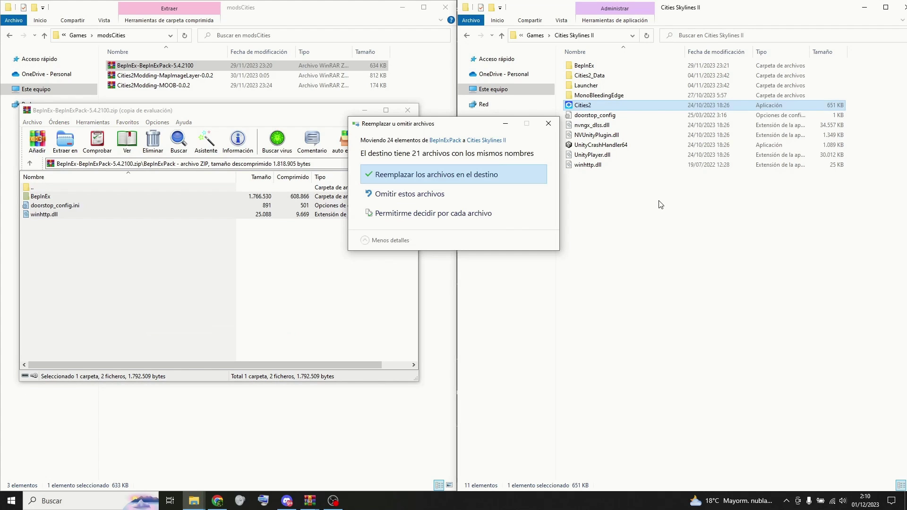
pyautogui.click(430, 179)
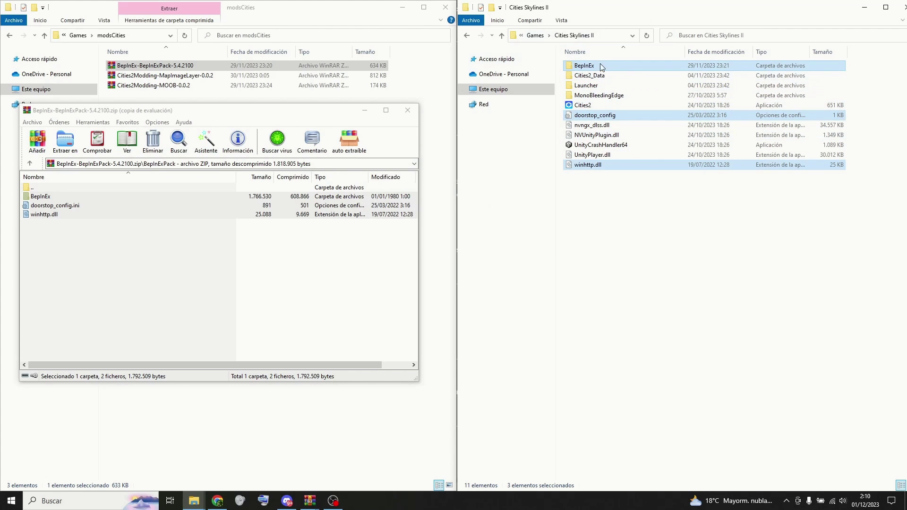
# Open the BepInEx folder in the game directory and launch Cities2 from its desktop shortcut.
pyautogui.click(621, 191)
pyautogui.doubleClick(590, 68)
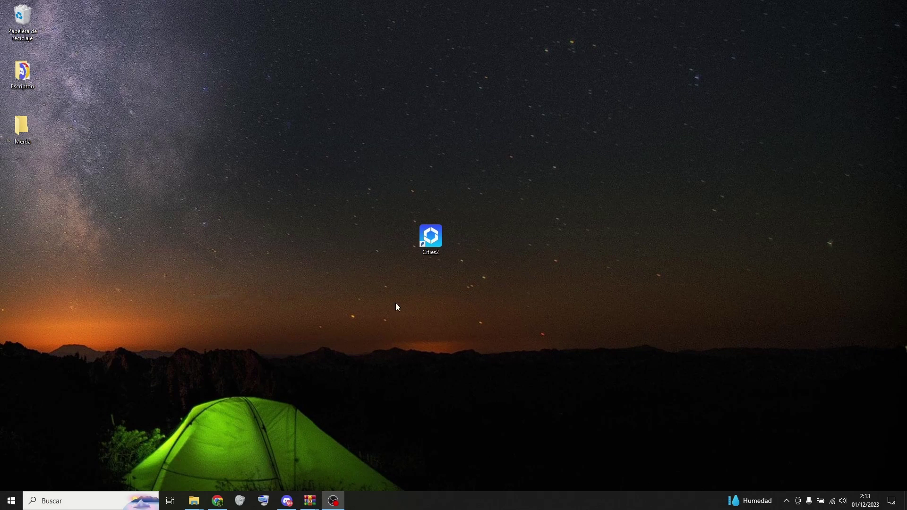
pyautogui.doubleClick(431, 240)
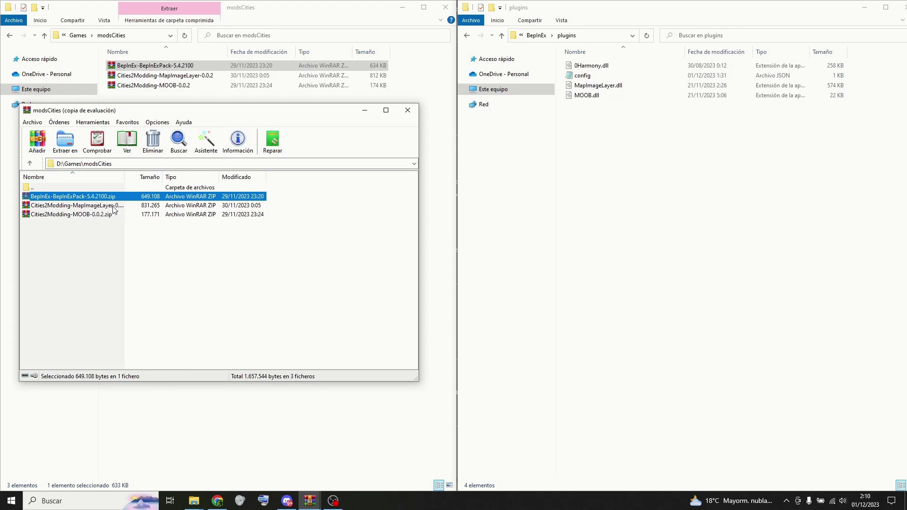
# Copy 0Harmony.dll and MOOB.dll from the Cities2Modding-MOOB-0.0.2 archive into the BepInEx plugins folder, replacing the existing files.
pyautogui.doubleClick(86, 215)
pyautogui.doubleClick(48, 197)
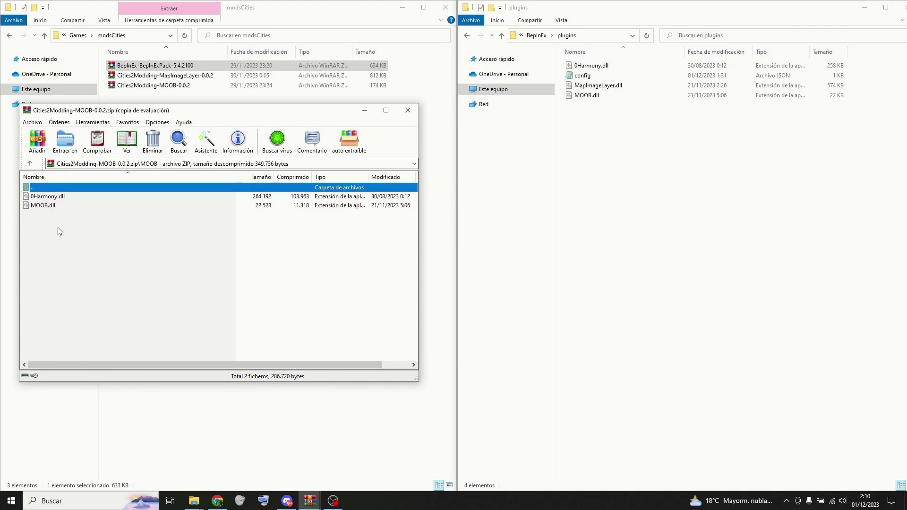
pyautogui.hotkey('ctrl', 'a')
pyautogui.moveTo(522, 182); pyautogui.dragTo(633, 160)
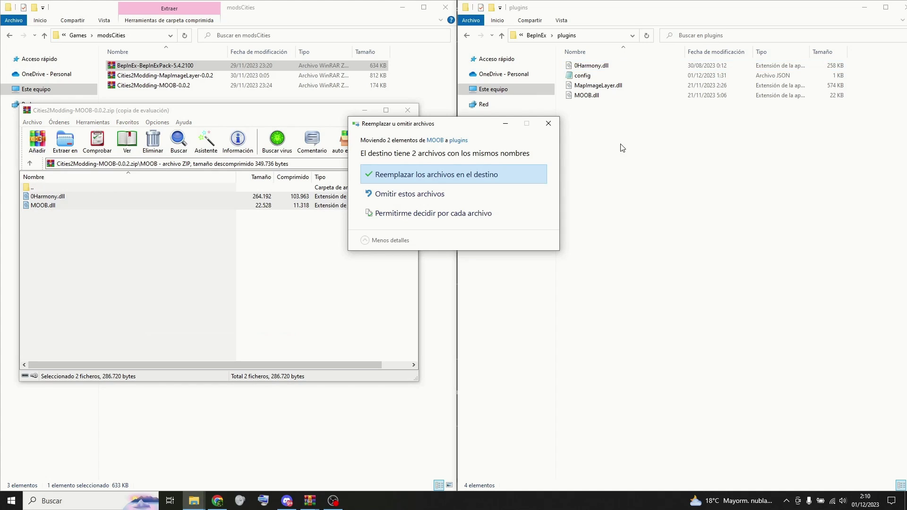
pyautogui.click(395, 183)
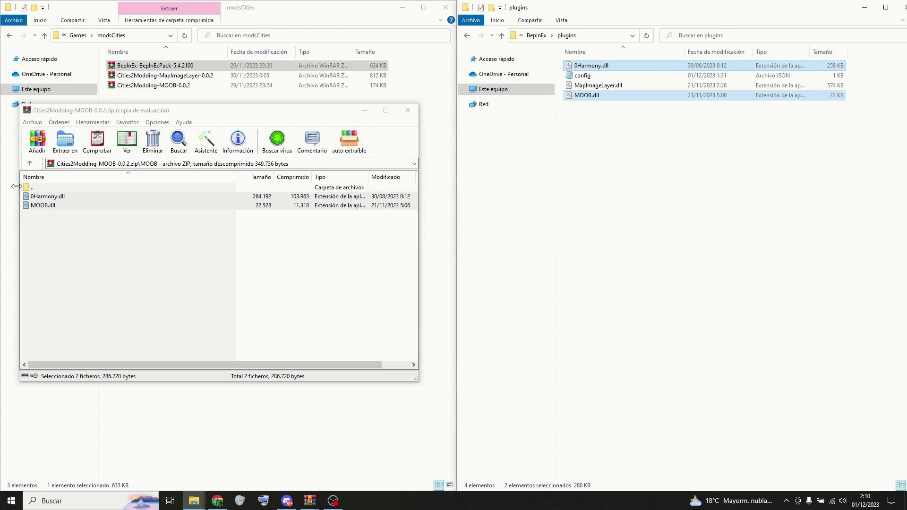
# Copy MapImageLayer.dll from the Cities2Modding-MapImageLayer-0.0.2 archive into the BepInEx plugins folder.
pyautogui.doubleClick(37, 188)
pyautogui.doubleClick(37, 188)
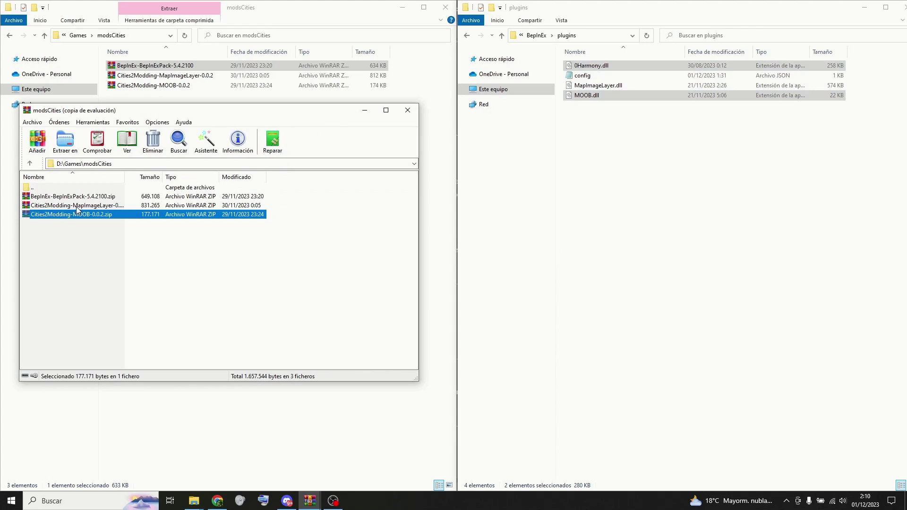
pyautogui.doubleClick(76, 206)
pyautogui.doubleClick(51, 196)
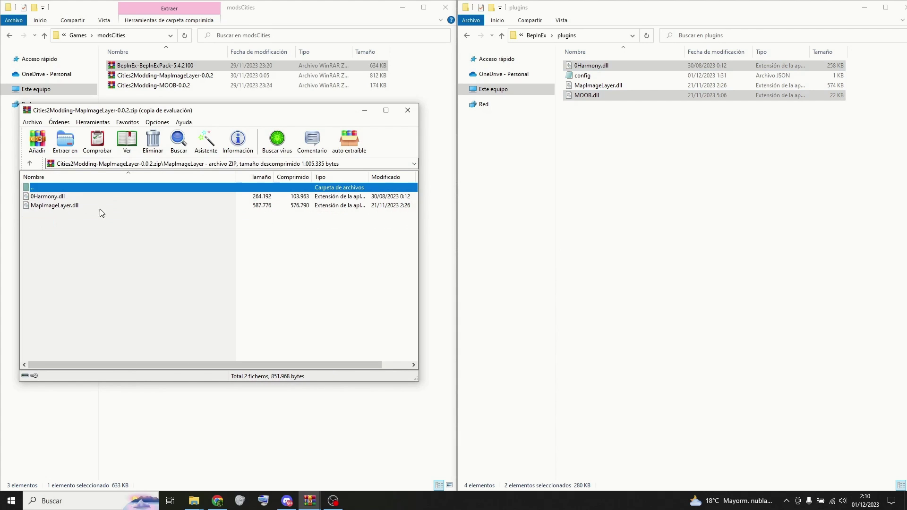
pyautogui.click(56, 207)
pyautogui.moveTo(50, 209); pyautogui.dragTo(636, 151)
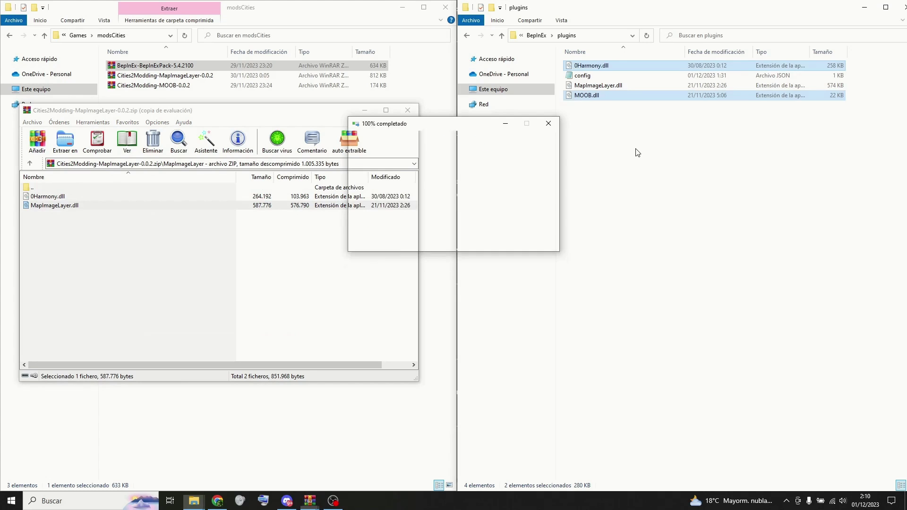
pyautogui.click(726, 222)
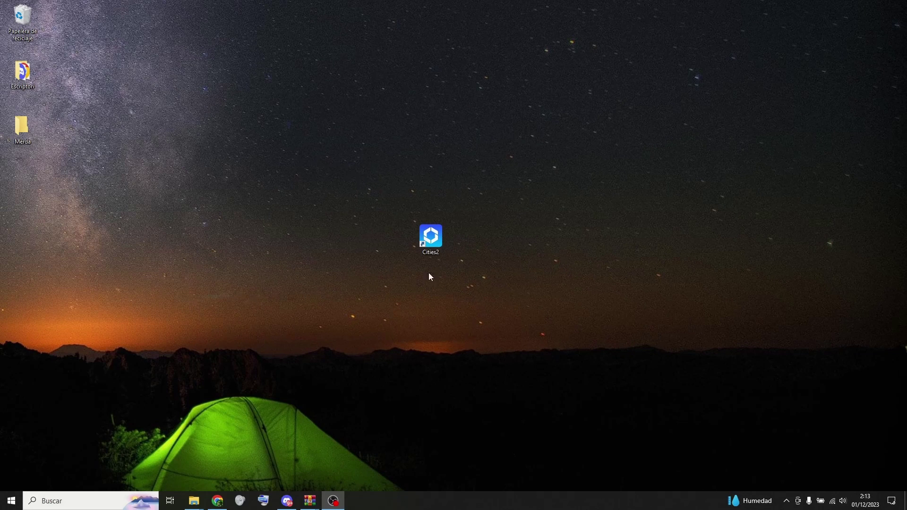
# Launch Cities: Skylines II from the desktop and open its map editor.
pyautogui.doubleClick(430, 239)
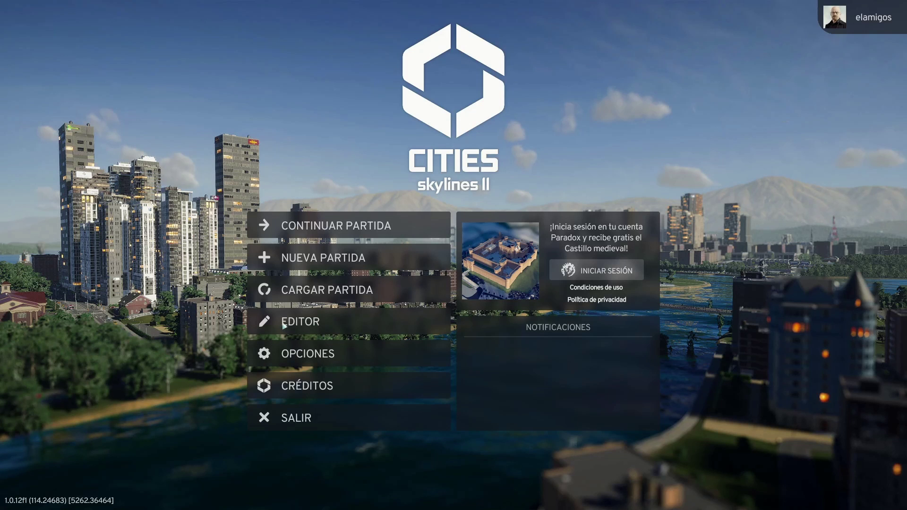
pyautogui.click(283, 326)
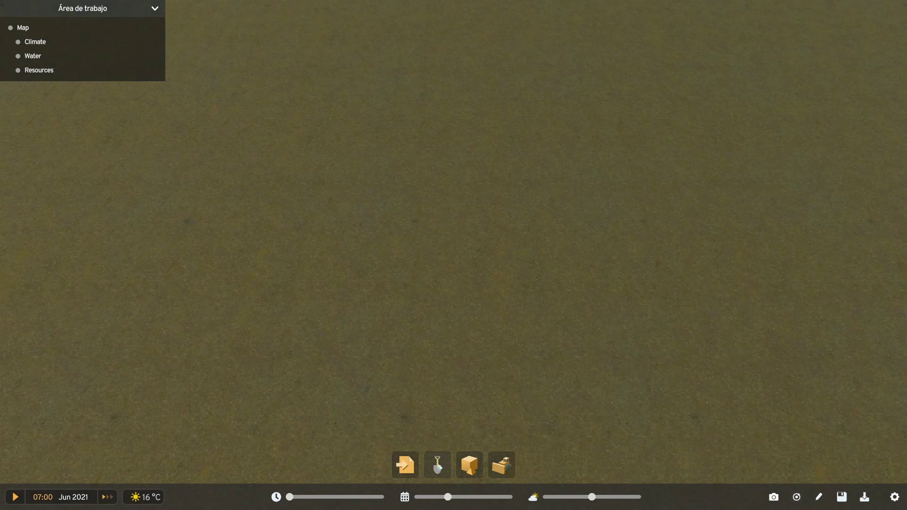
# Rotate heightmap.png in the palma folder by 180° and import it as the heightmap for the editor's terrain.
pyautogui.click(437, 465)
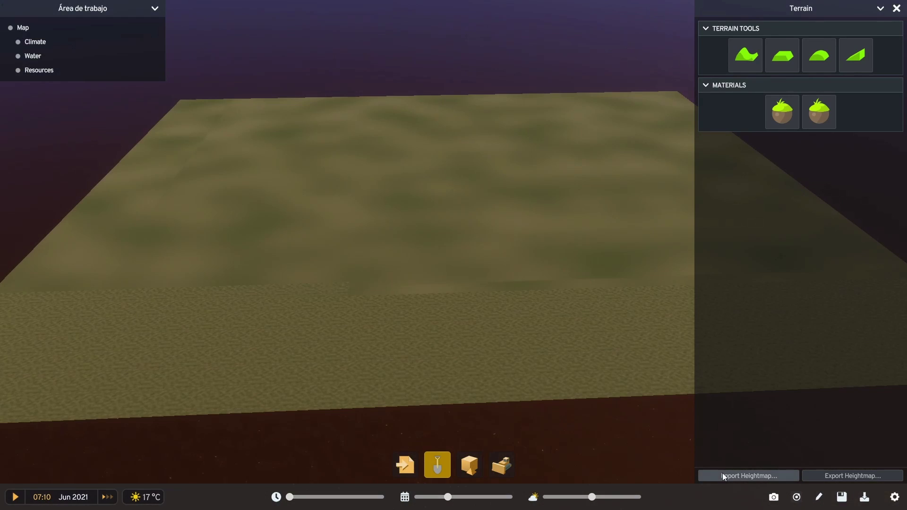
pyautogui.click(722, 472)
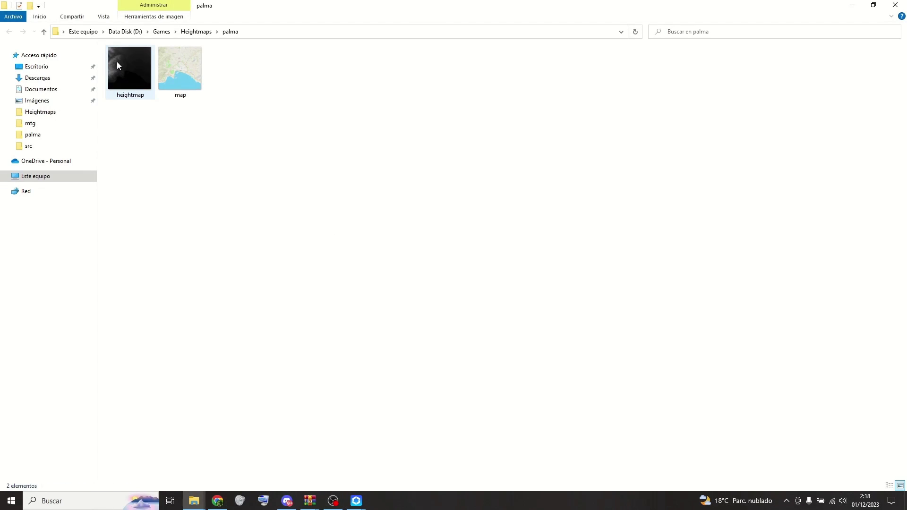
pyautogui.doubleClick(126, 66)
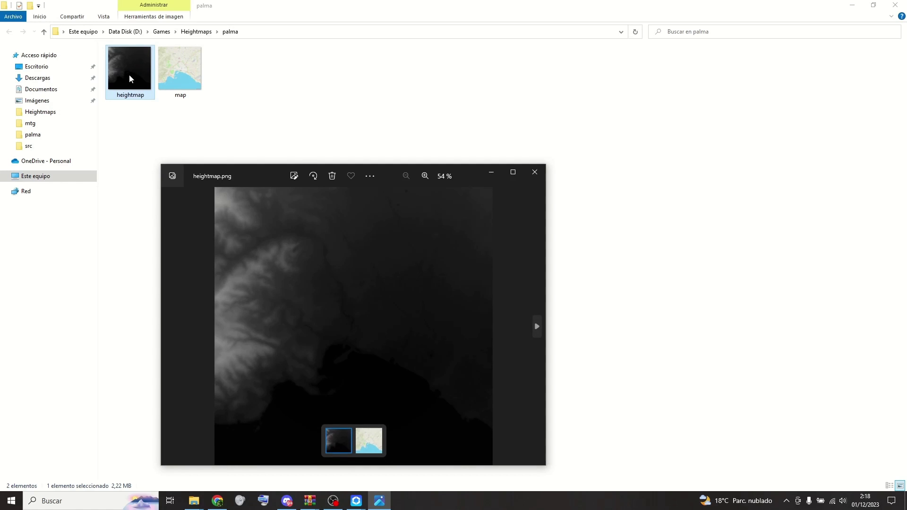
pyautogui.click(317, 179)
pyautogui.click(316, 177)
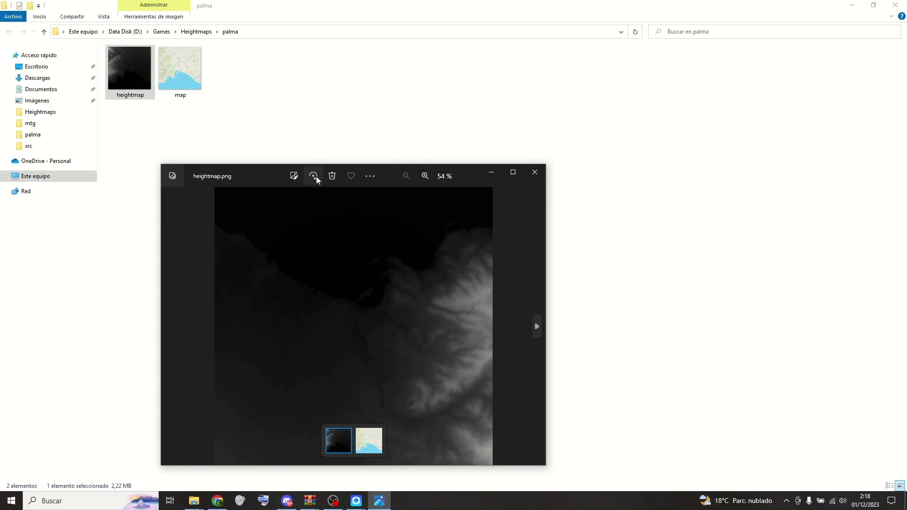
pyautogui.click(537, 172)
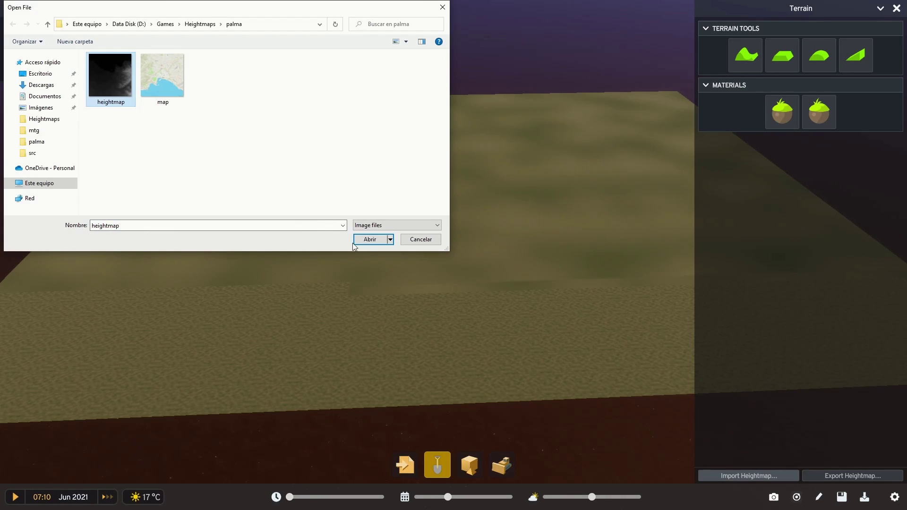
pyautogui.click(372, 240)
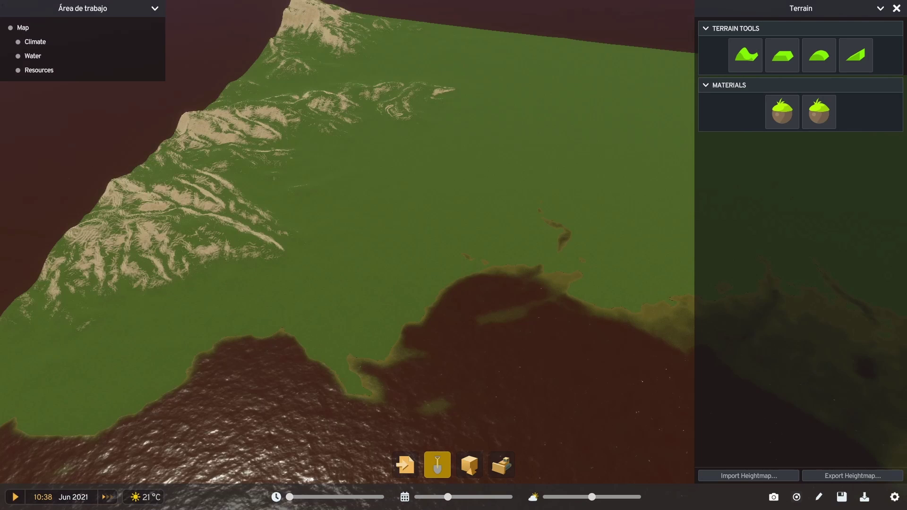
# Name the map palma, use that name as the default city name, and capture the current camera view as the starting position.
pyautogui.click(22, 27)
pyautogui.click(806, 46)
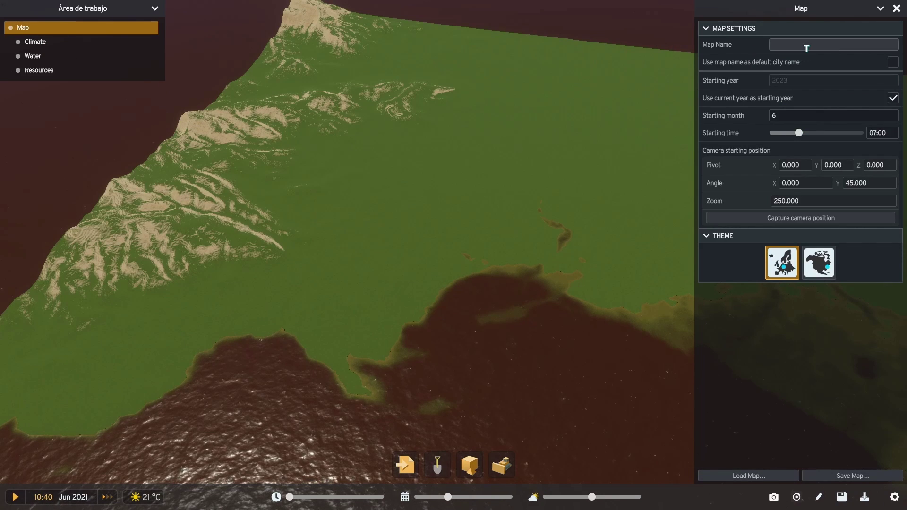
pyautogui.write('palma')
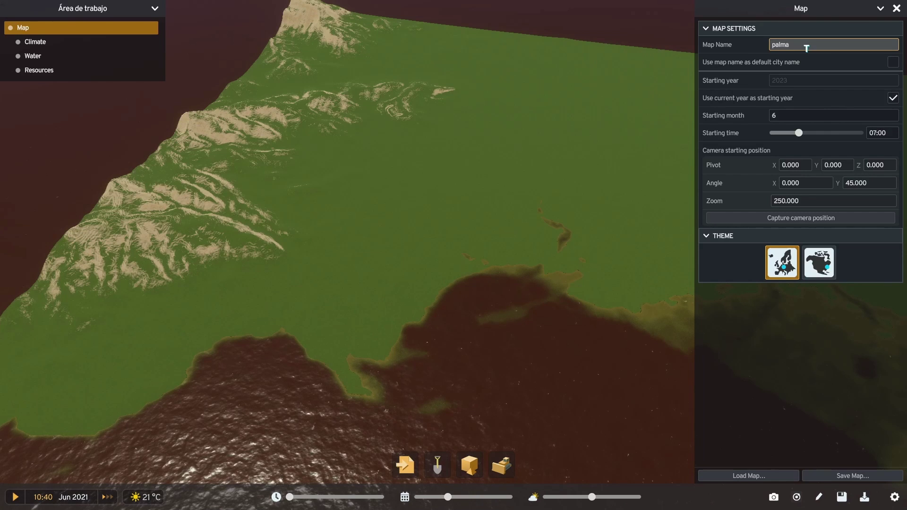
pyautogui.press('Return')
pyautogui.click(892, 63)
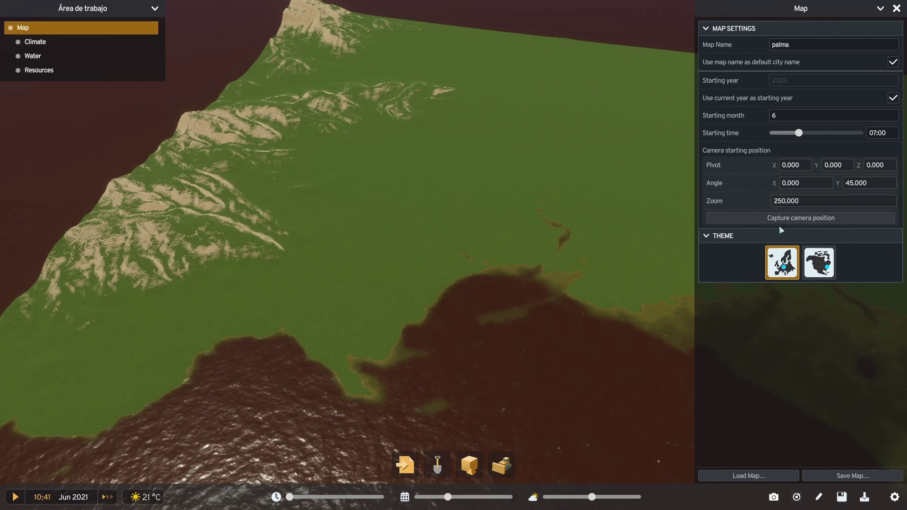
pyautogui.click(786, 220)
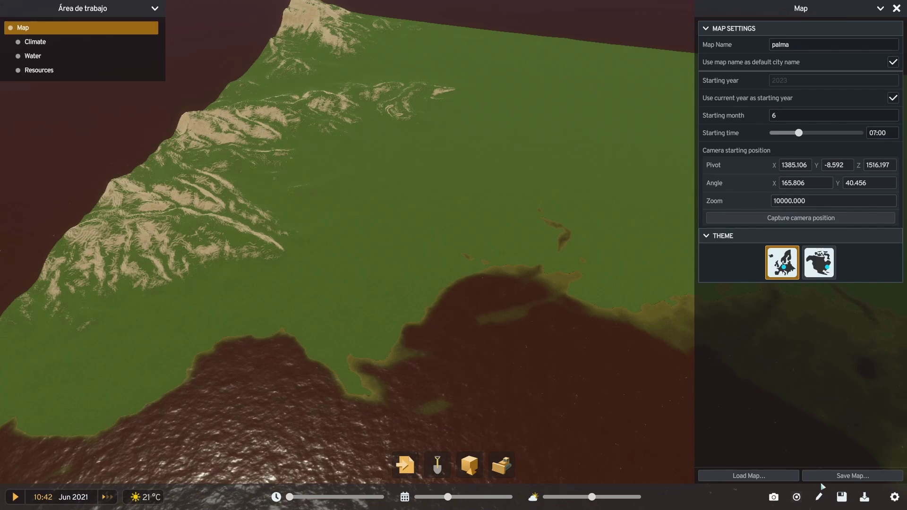
# Save the palma map and exit the editor to the main menu.
pyautogui.click(840, 476)
pyautogui.click(744, 477)
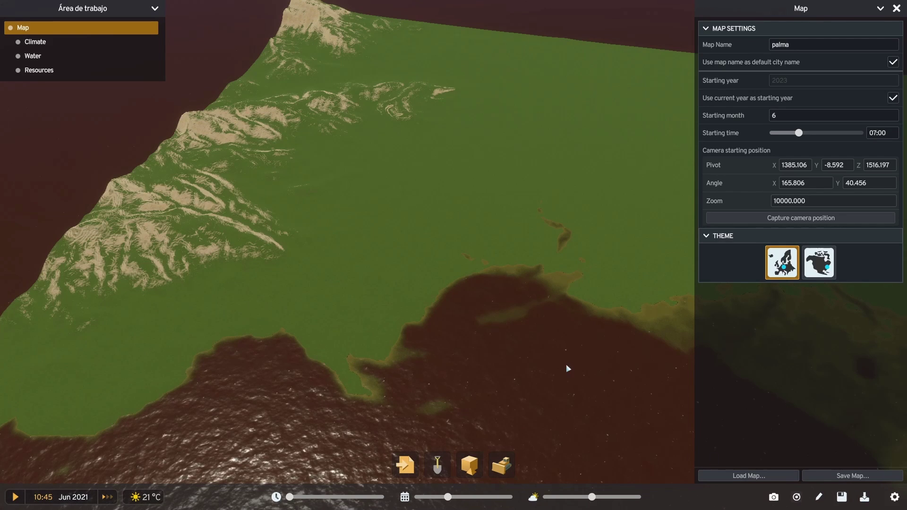
pyautogui.press('Escape')
pyautogui.press('Escape')
pyautogui.click(365, 282)
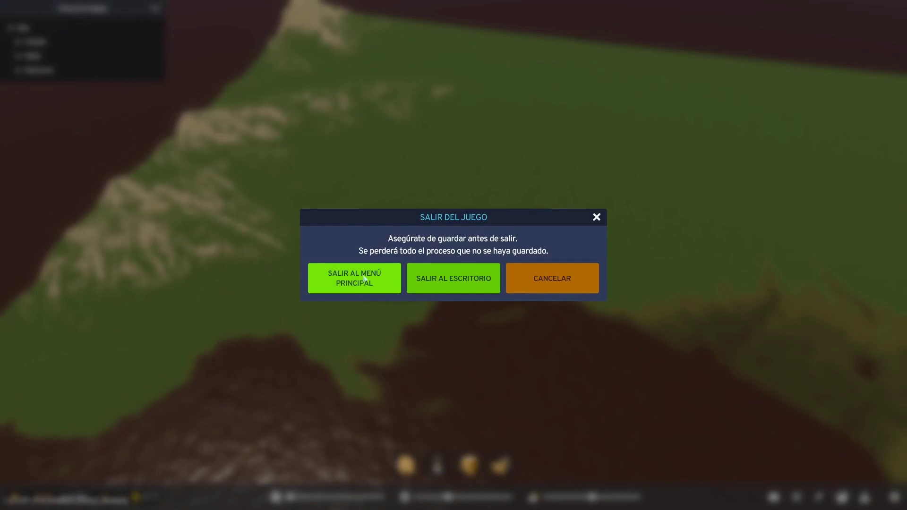
pyautogui.click(366, 279)
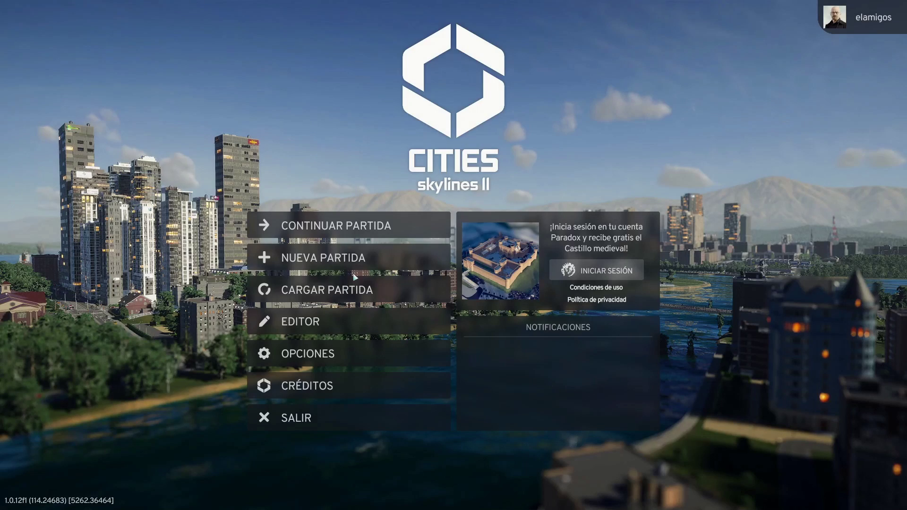
# Start a new game on the palma map with the preset map options.
pyautogui.click(354, 259)
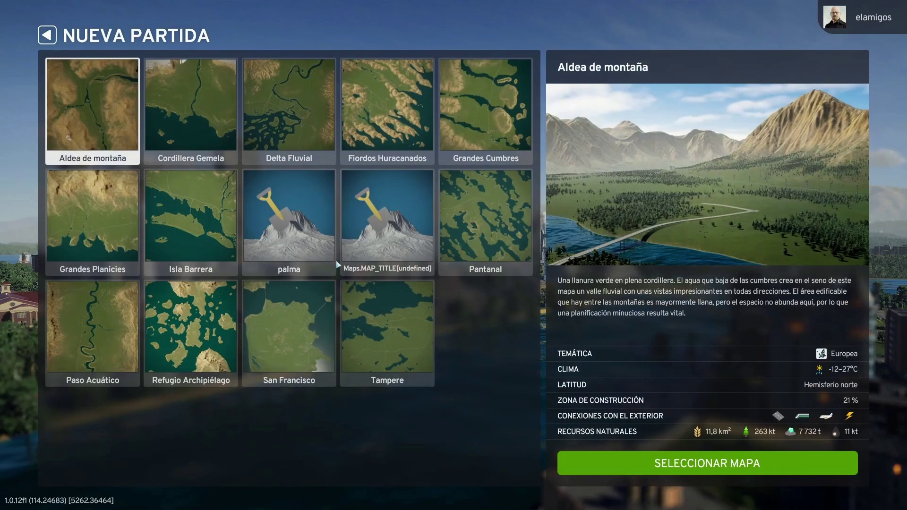
pyautogui.click(314, 228)
pyautogui.click(654, 463)
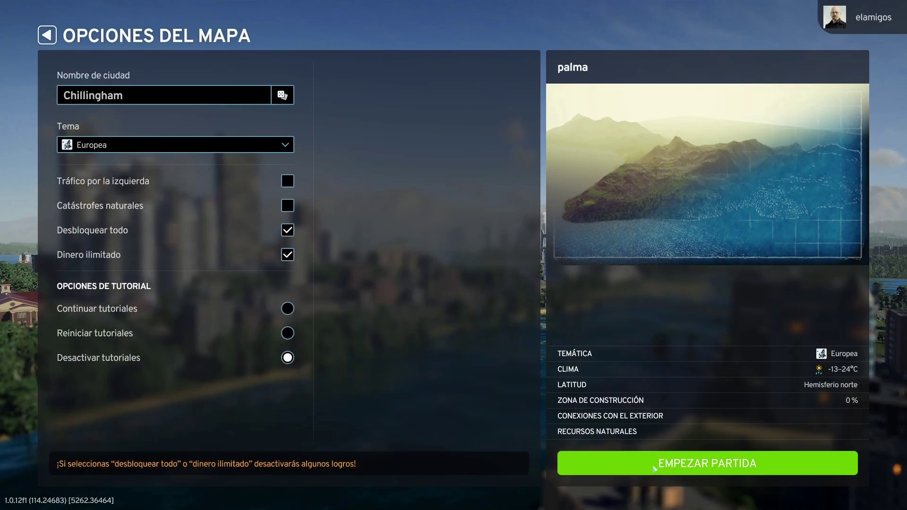
pyautogui.click(653, 464)
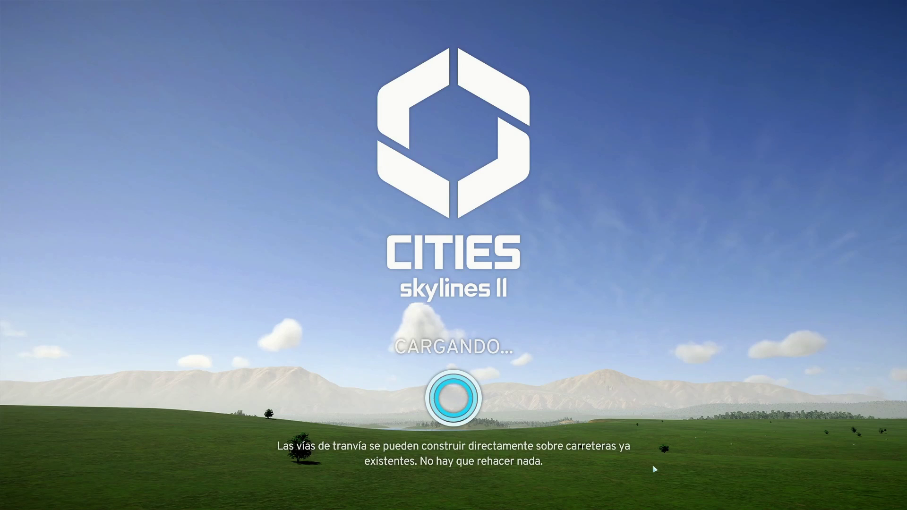
# Examine the imported Palma terrain, its mountains and its edges against the surrounding sea from several angles.
pyautogui.scroll(-5, 546, 259)
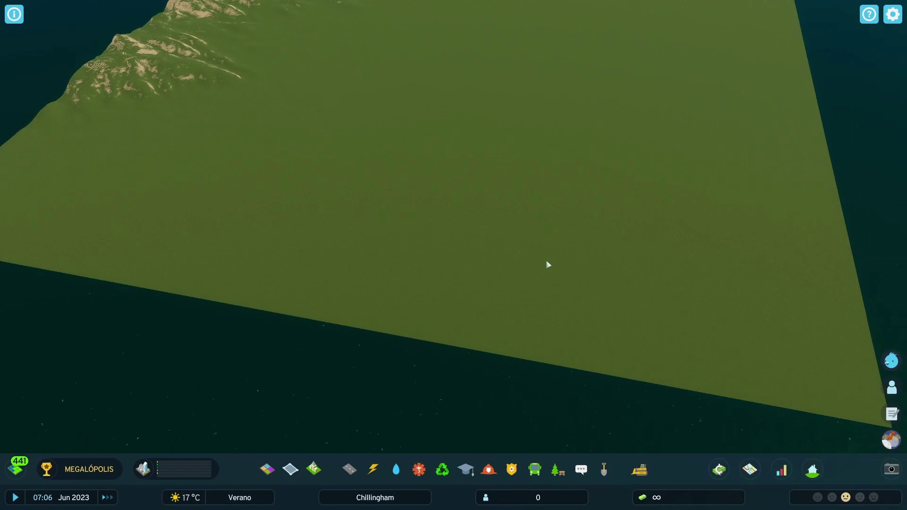
pyautogui.scroll(6, 249, 272)
pyautogui.scroll(-5, 490, 196)
pyautogui.moveTo(491, 195); pyautogui.dragTo(303, 206, button='middle')
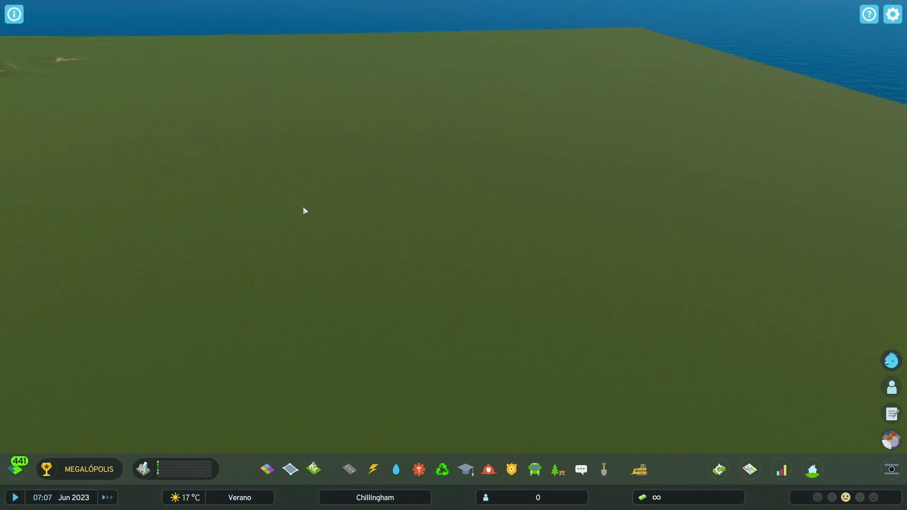
pyautogui.scroll(-3, 300, 203)
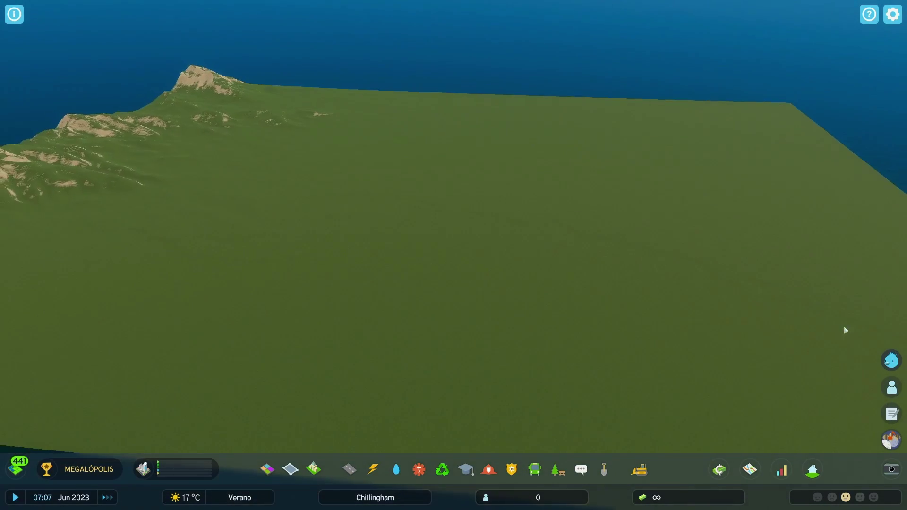
pyautogui.scroll(5, 604, 328)
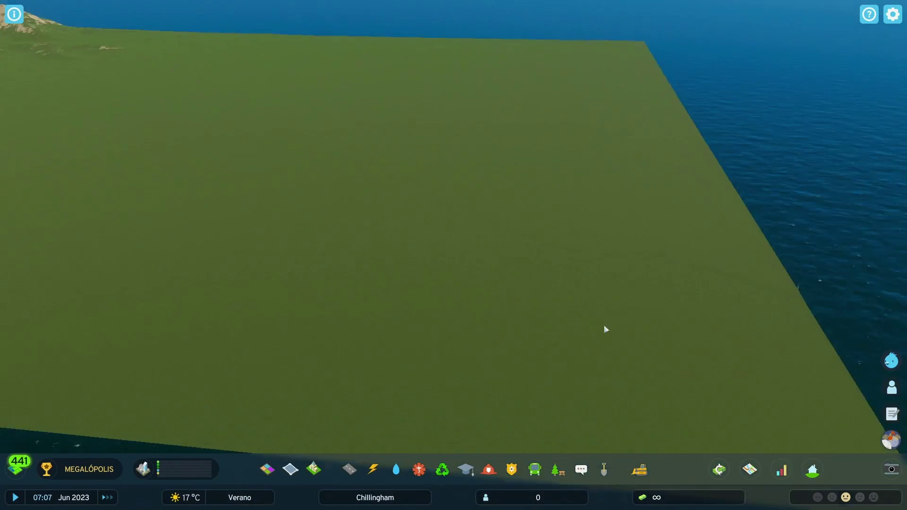
pyautogui.moveTo(607, 279); pyautogui.dragTo(906, 295, button='middle')
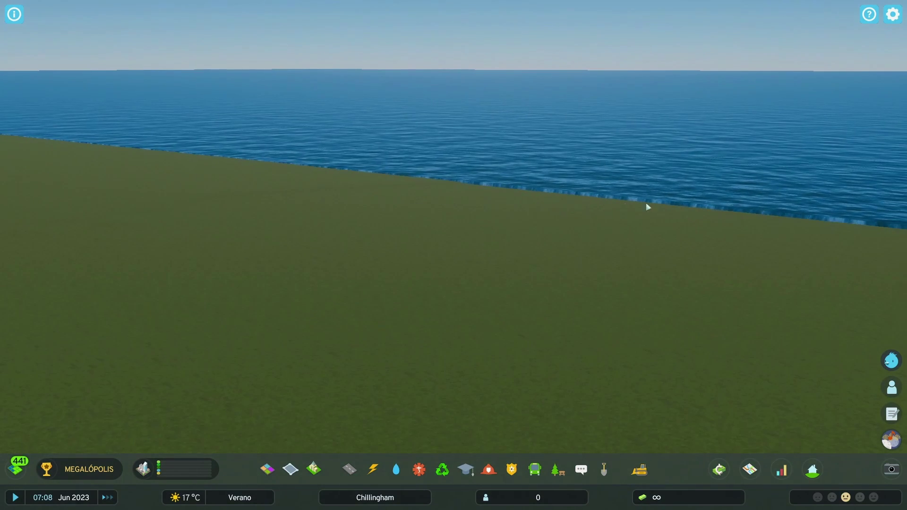
pyautogui.scroll(-5, 321, 190)
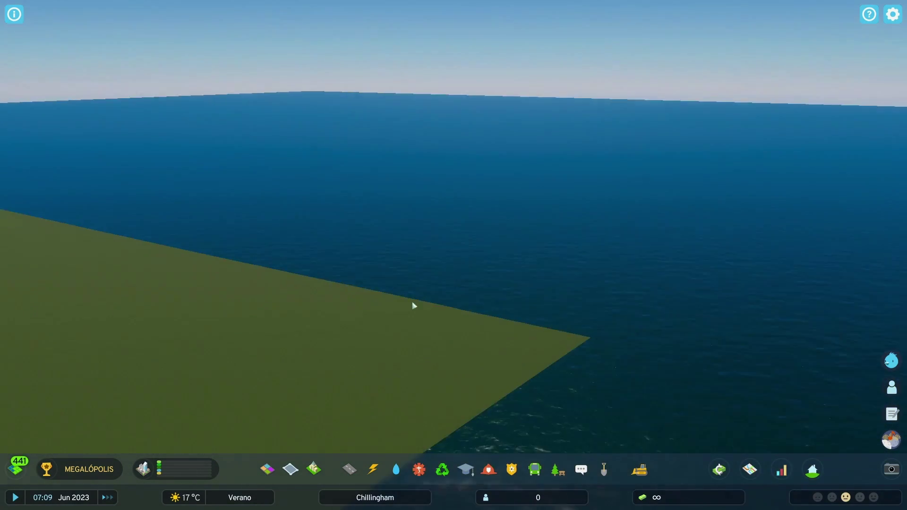
pyautogui.moveTo(413, 305); pyautogui.dragTo(1, 298, button='middle')
pyautogui.moveTo(469, 291); pyautogui.dragTo(439, 301, button='middle')
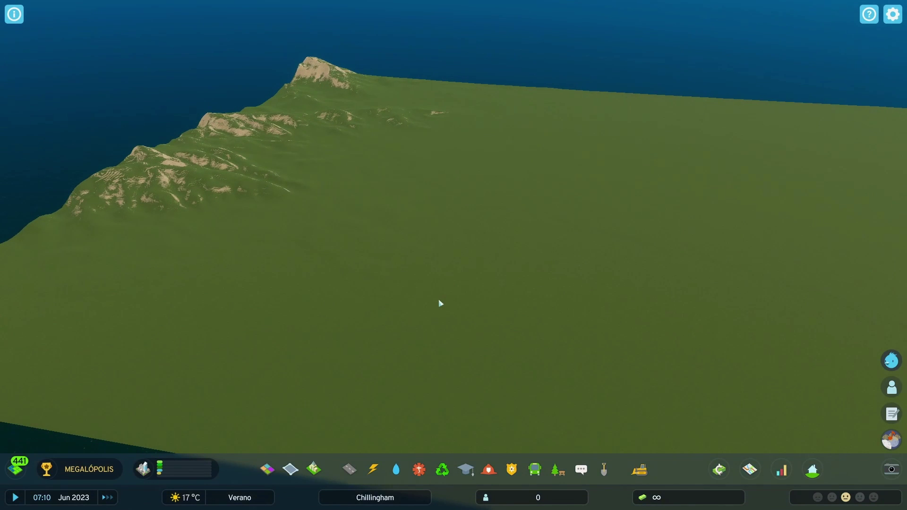
# Load the map image from the palma folder as an overlay on the terrain and inspect it along the coast.
pyautogui.hotkey('alt', 'i')
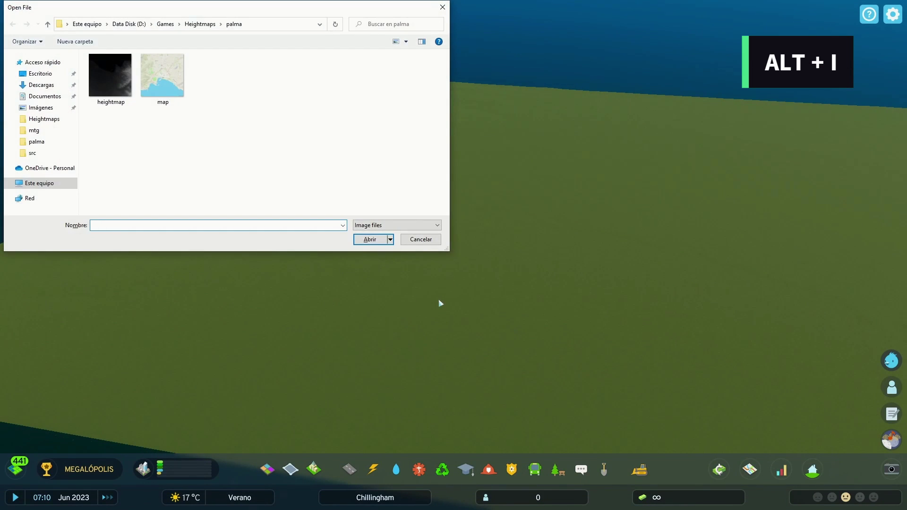
pyautogui.click(179, 80)
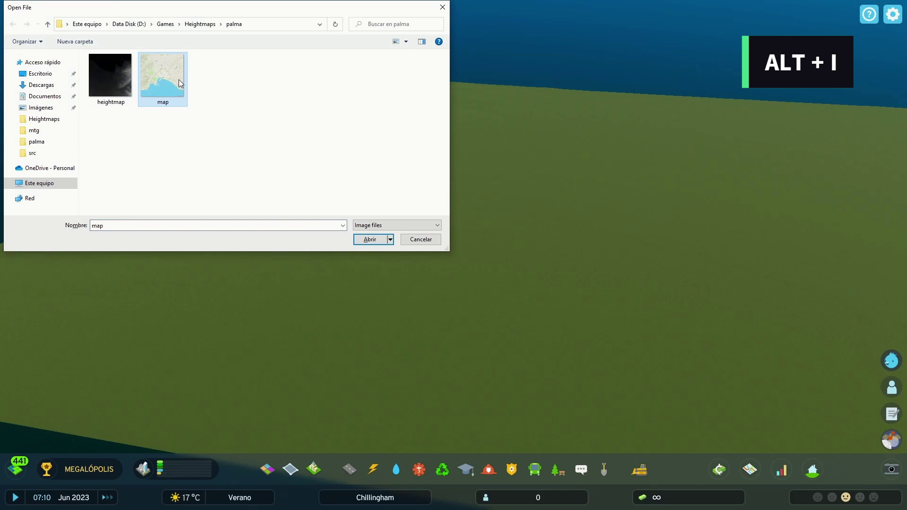
pyautogui.click(370, 240)
pyautogui.hotkey('ctrl', 'i')
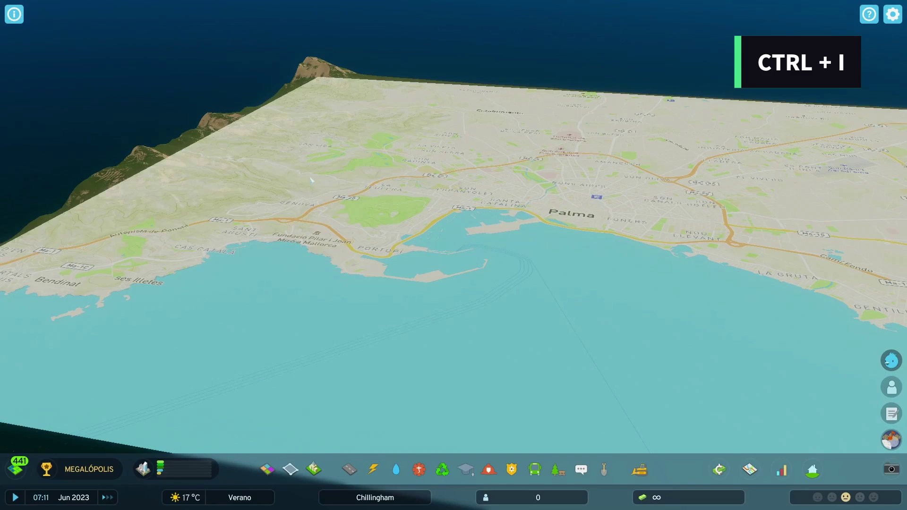
pyautogui.scroll(5, 347, 237)
pyautogui.scroll(-4, 347, 237)
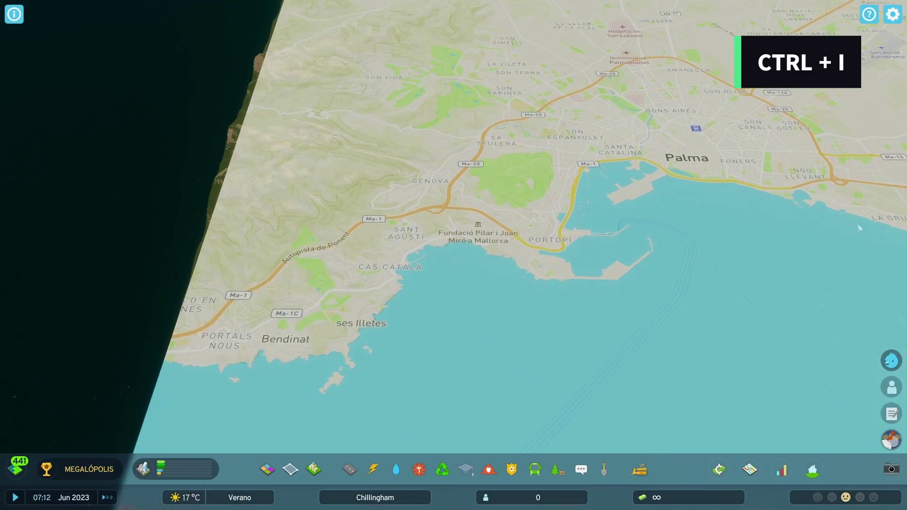
pyautogui.scroll(2, 572, 254)
pyautogui.scroll(-2, 263, 334)
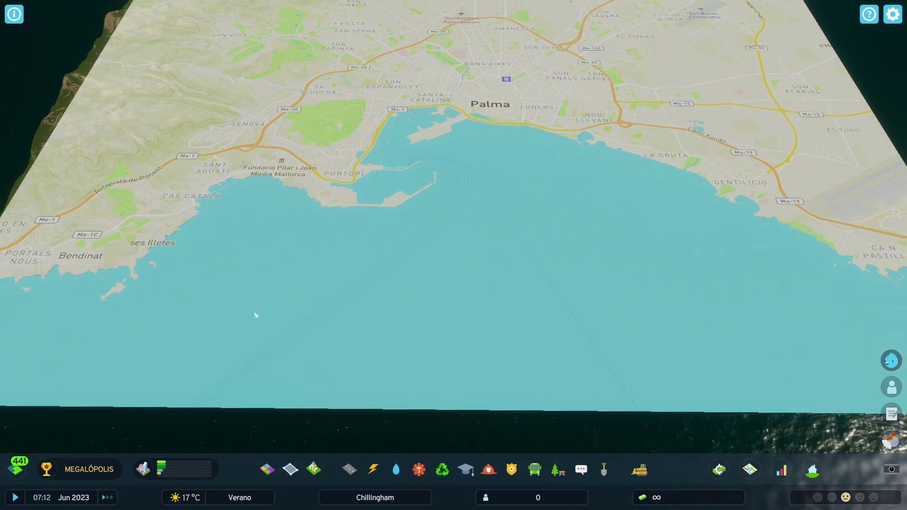
# Hide the map image overlay and exit the city to the main menu.
pyautogui.hotkey('ctrl', 'o')
pyautogui.hotkey('ctrl', 'o')
pyautogui.hotkey('ctrl', 'o')
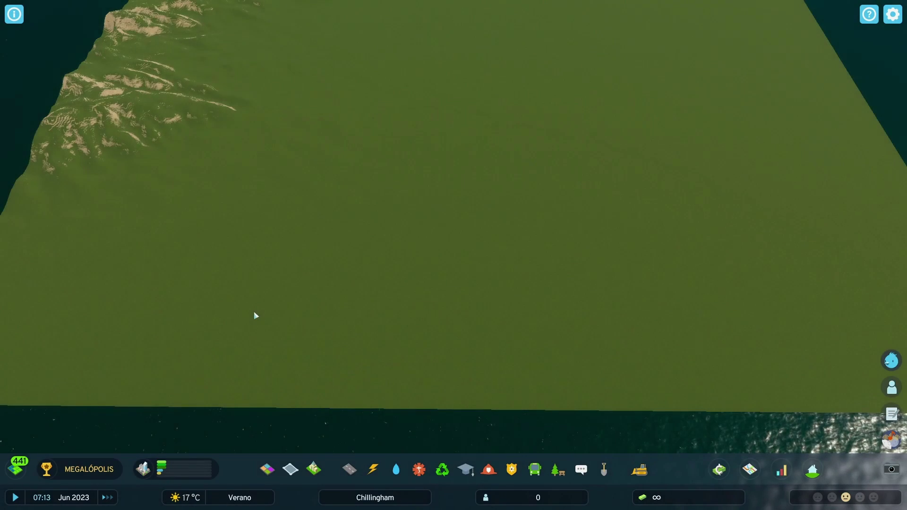
pyautogui.scroll(-5, 255, 315)
pyautogui.press('Escape')
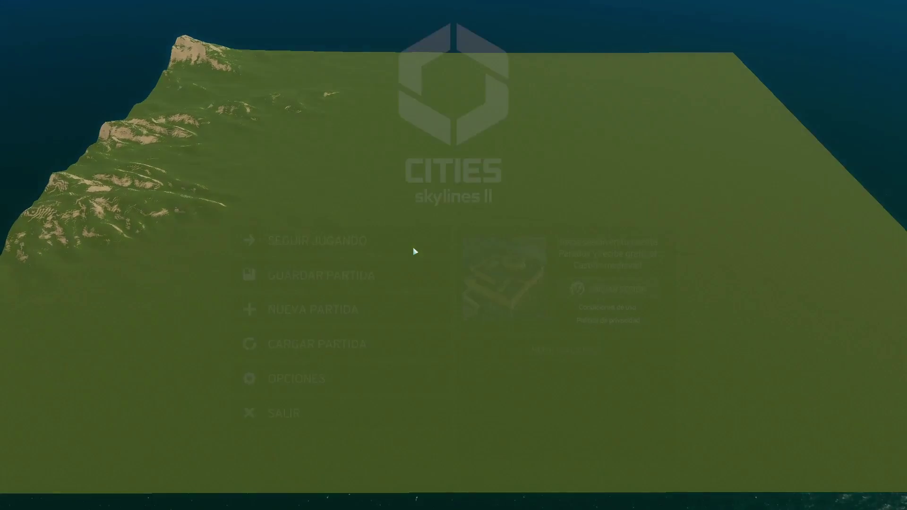
pyautogui.click(289, 404)
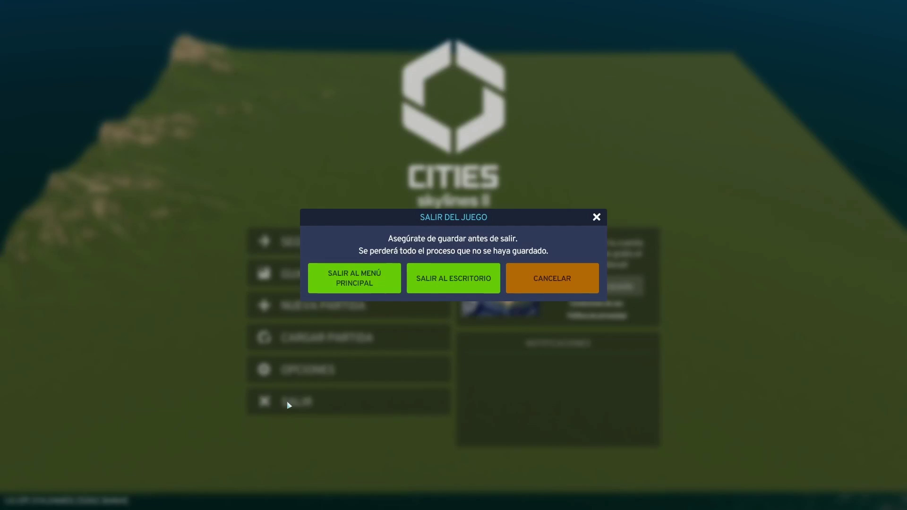
pyautogui.click(368, 278)
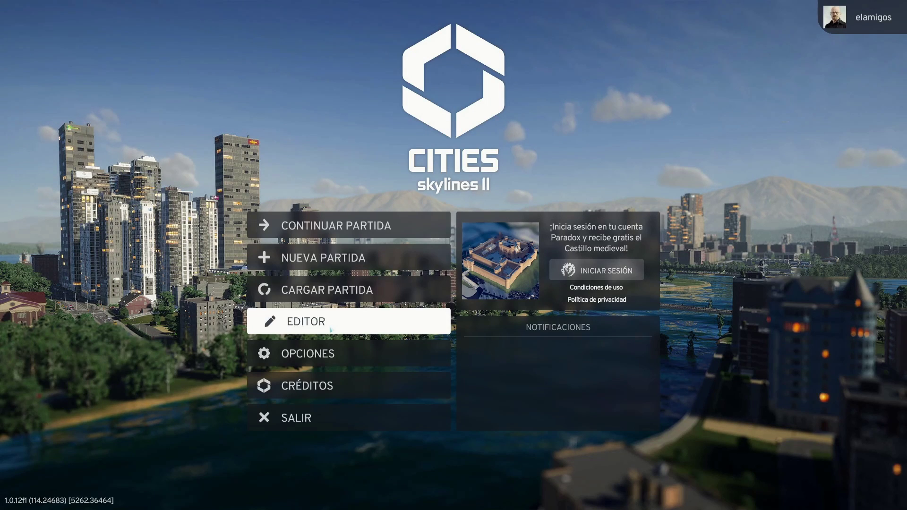
# Open the editor and load the saved palma map.
pyautogui.click(331, 326)
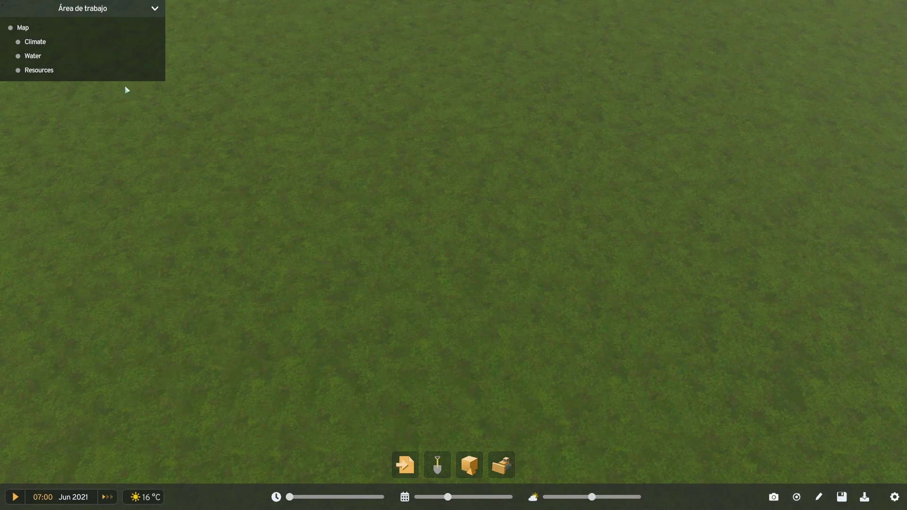
pyautogui.click(33, 29)
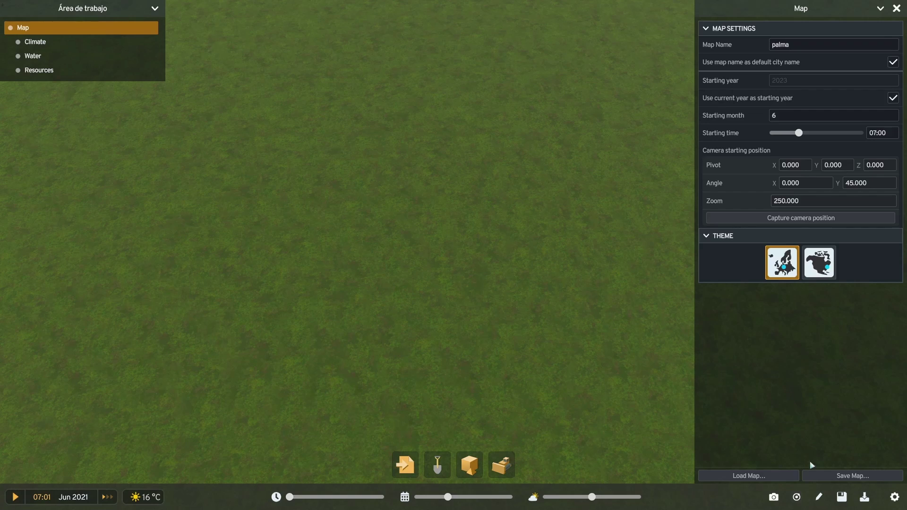
pyautogui.click(764, 477)
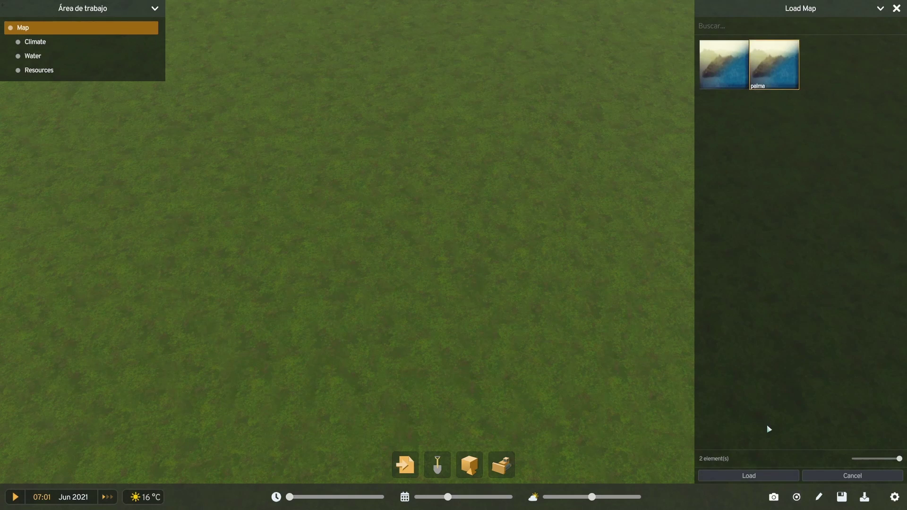
pyautogui.hotkey('ctrl', 'o')
pyautogui.hotkey('ctrl', 'o')
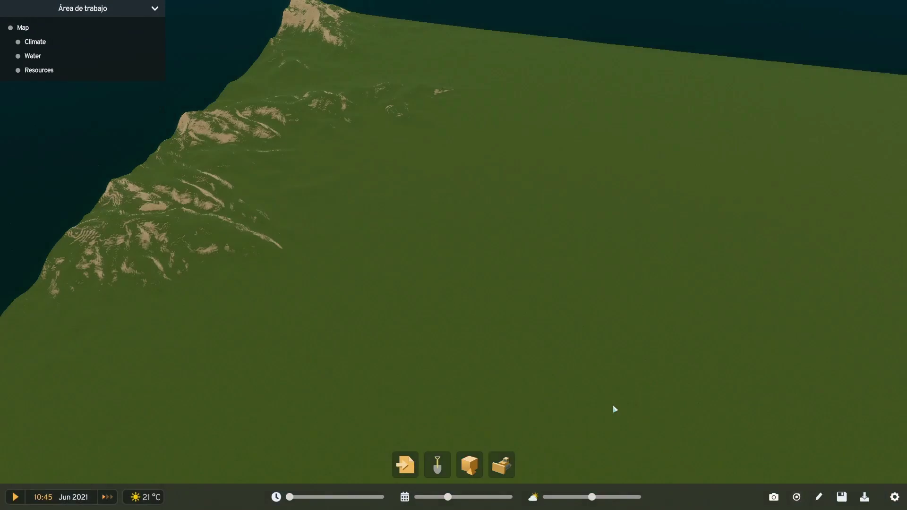
pyautogui.scroll(-1, 613, 409)
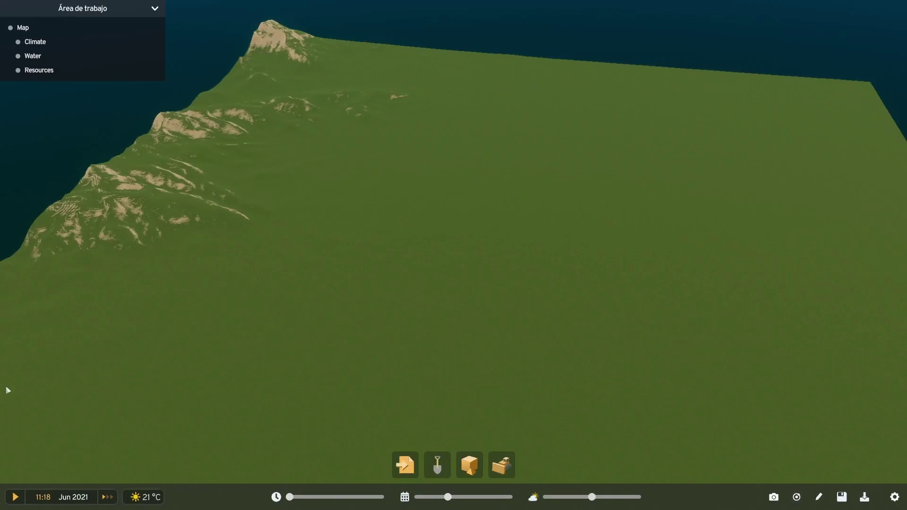
# Add a border sea water source at X -7000, Y 7000 with radius 3000 and height 50.
pyautogui.click(40, 58)
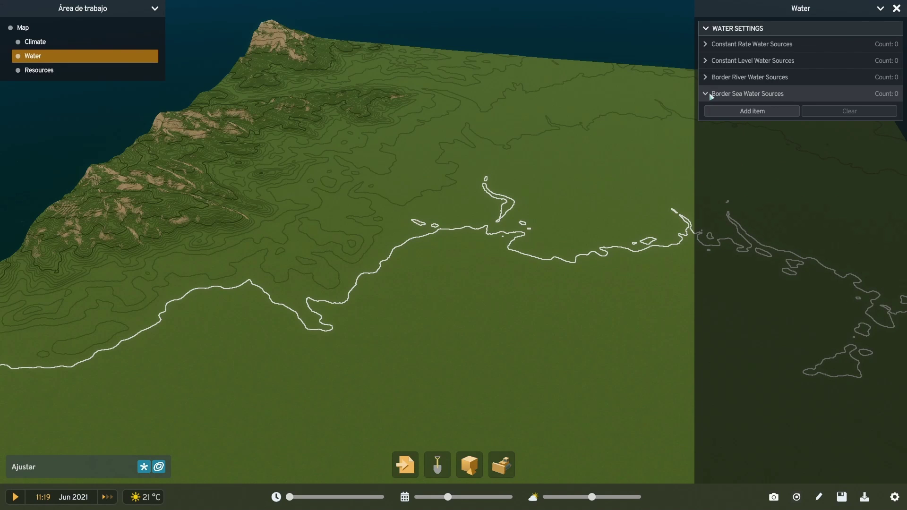
pyautogui.click(729, 112)
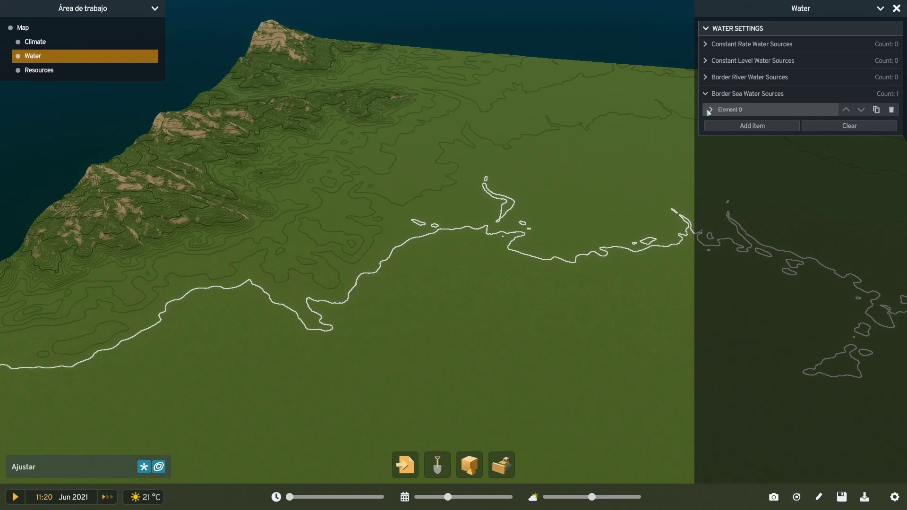
pyautogui.click(710, 111)
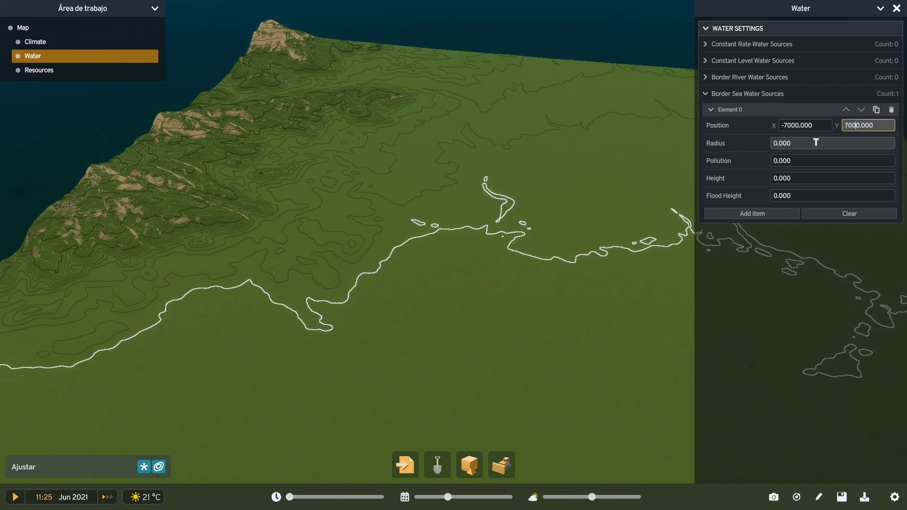
pyautogui.click(776, 181)
pyautogui.write('5')
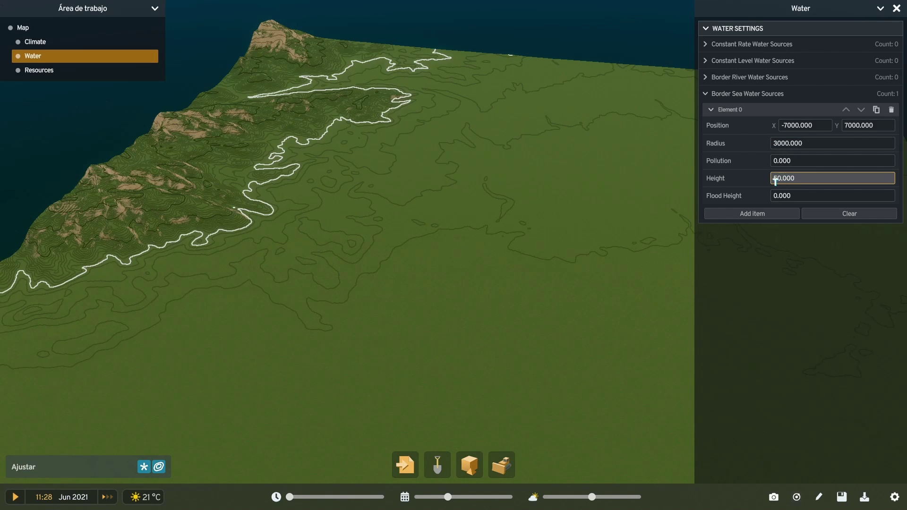
# Add a second border sea water source at X 0, Y 70 and clear its radius.
pyautogui.click(725, 213)
pyautogui.click(715, 124)
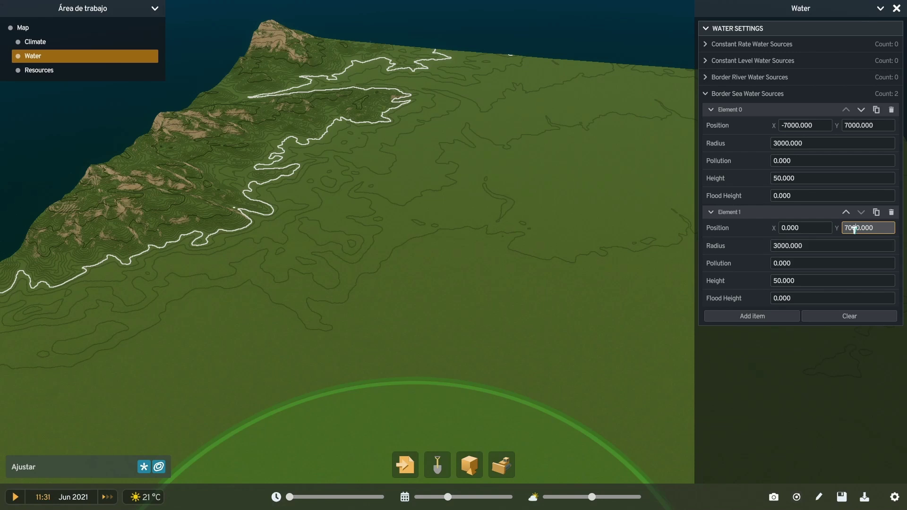
pyautogui.press('BackSpace')
pyautogui.press('BackSpace')
pyautogui.click(816, 245)
pyautogui.press('BackSpace')
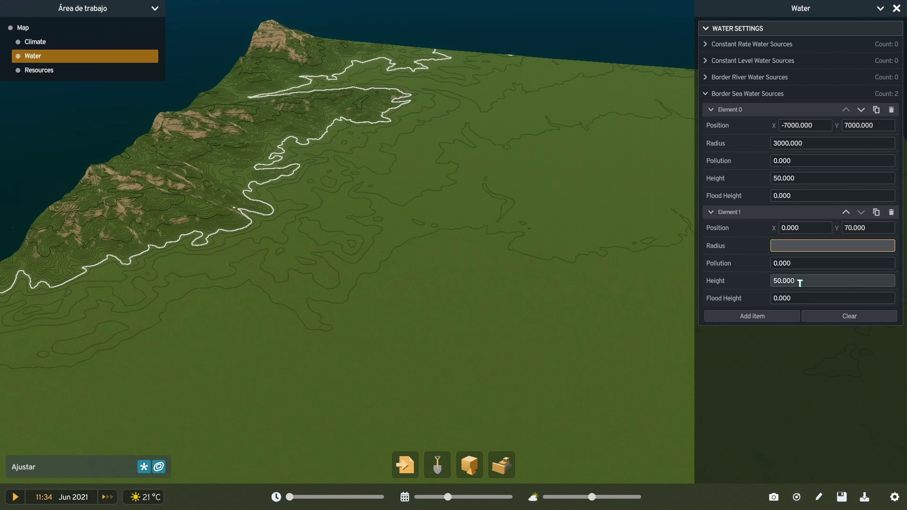
# Try heights of -78, -2 and -20 for the second sea source against the harbour's contour line.
pyautogui.click(775, 282)
pyautogui.press('BackSpace')
pyautogui.write('78')
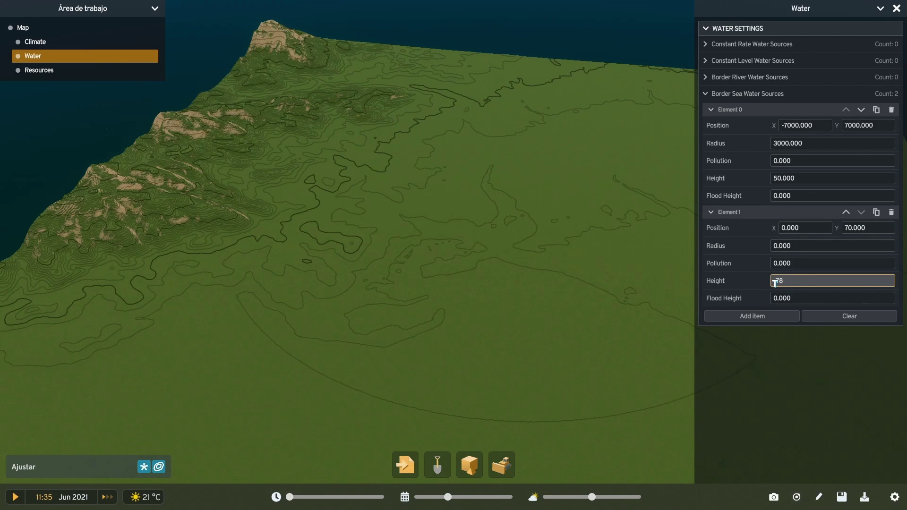
pyautogui.press('BackSpace')
pyautogui.press('BackSpace')
pyautogui.write('2')
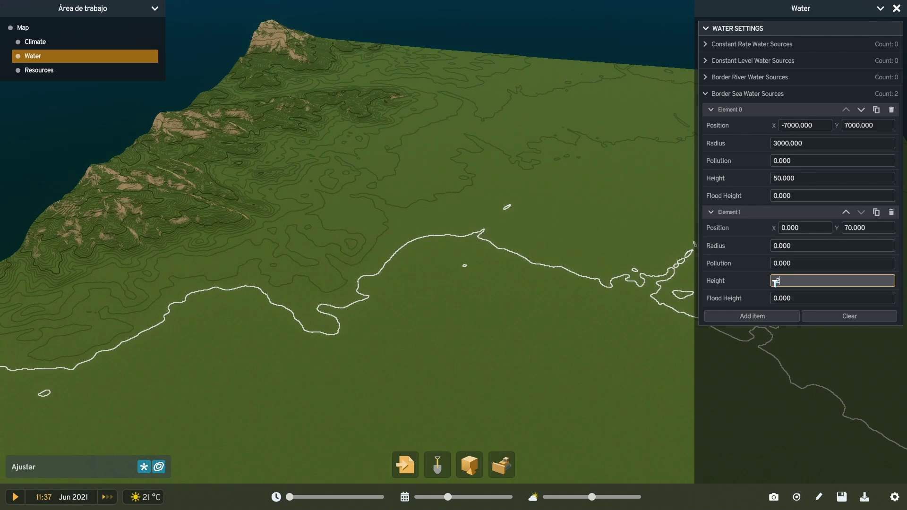
pyautogui.scroll(5, 453, 271)
pyautogui.moveTo(452, 271); pyautogui.dragTo(398, 300, button='middle')
pyautogui.click(781, 282)
pyautogui.click(781, 283)
pyautogui.write('0')
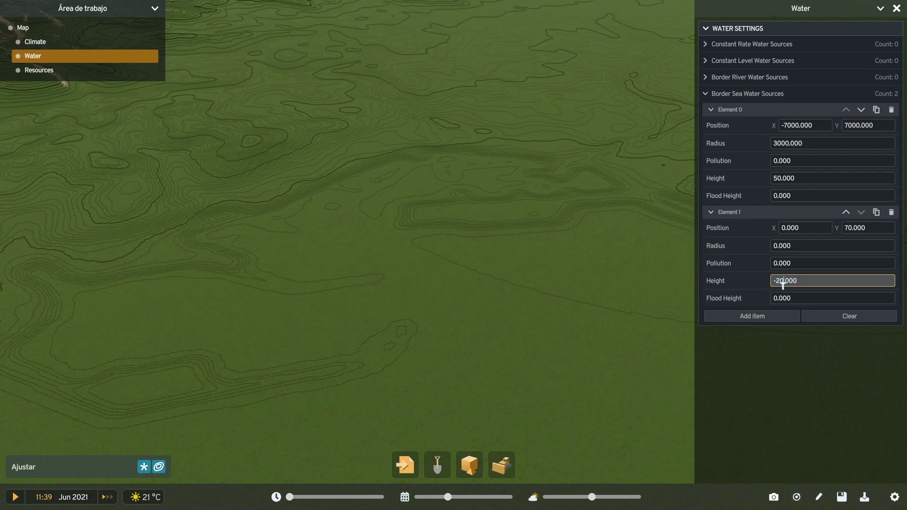
# Try heights of -7, -8 and -9 for the second sea source and compare the waterline with the coast.
pyautogui.press('BackSpace')
pyautogui.press('BackSpace')
pyautogui.write('7')
pyautogui.press('BackSpace')
pyautogui.write('8')
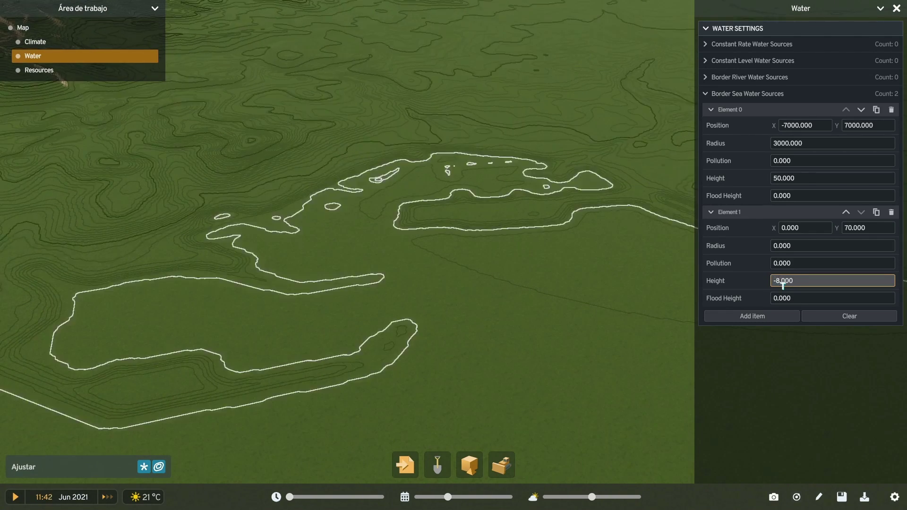
pyautogui.press('BackSpace')
pyautogui.write('9')
pyautogui.press('BackSpace')
pyautogui.write('8')
pyautogui.scroll(-5, 522, 357)
pyautogui.moveTo(522, 357); pyautogui.dragTo(504, 354, button='middle')
# Reset the second sea source's height to 0.
pyautogui.press('BackSpace')
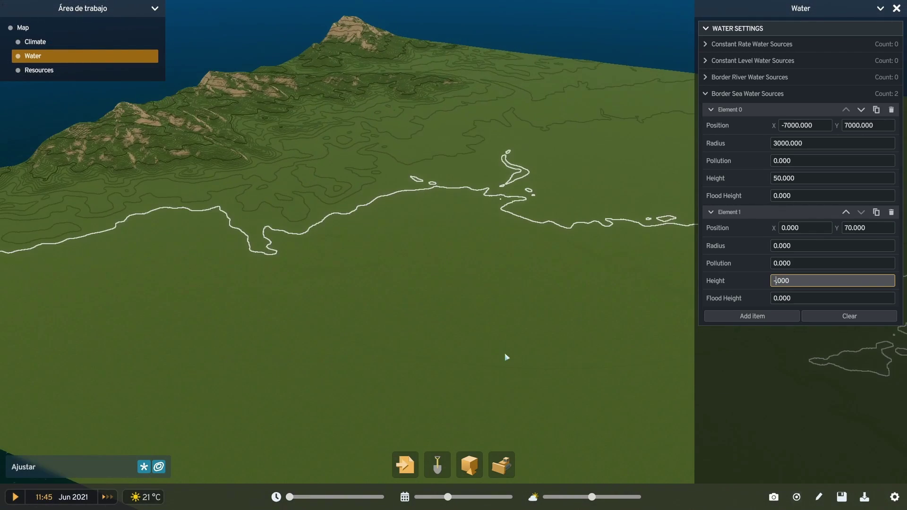
pyautogui.write('7')
pyautogui.press('BackSpace')
pyautogui.press('BackSpace')
pyautogui.moveTo(338, 249); pyautogui.dragTo(381, 301, button='middle')
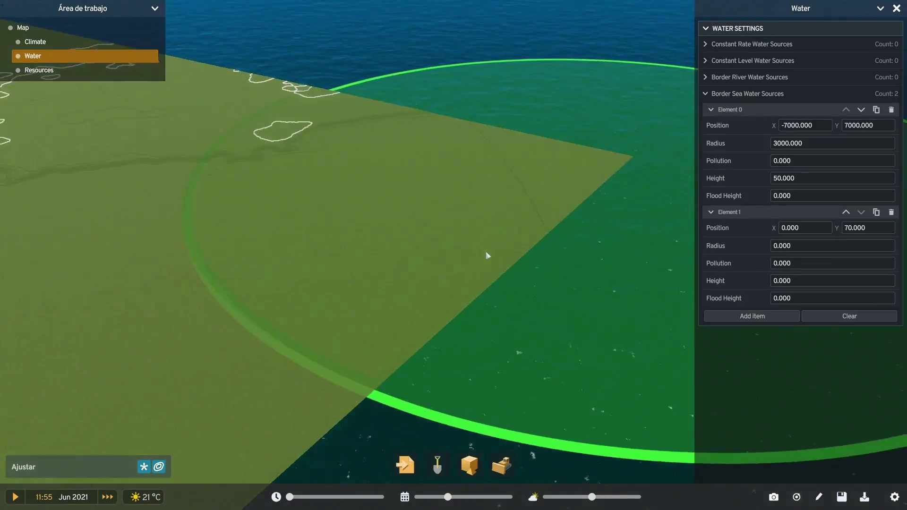
# Try a height of 100 for the first border sea source at the map corner.
pyautogui.moveTo(484, 253); pyautogui.dragTo(638, 1, button='middle')
pyautogui.scroll(3, 539, 211)
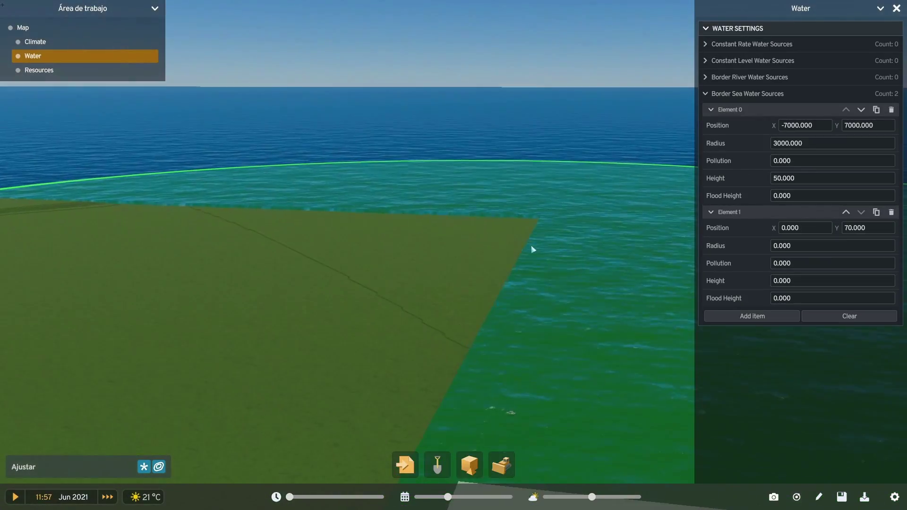
pyautogui.click(779, 179)
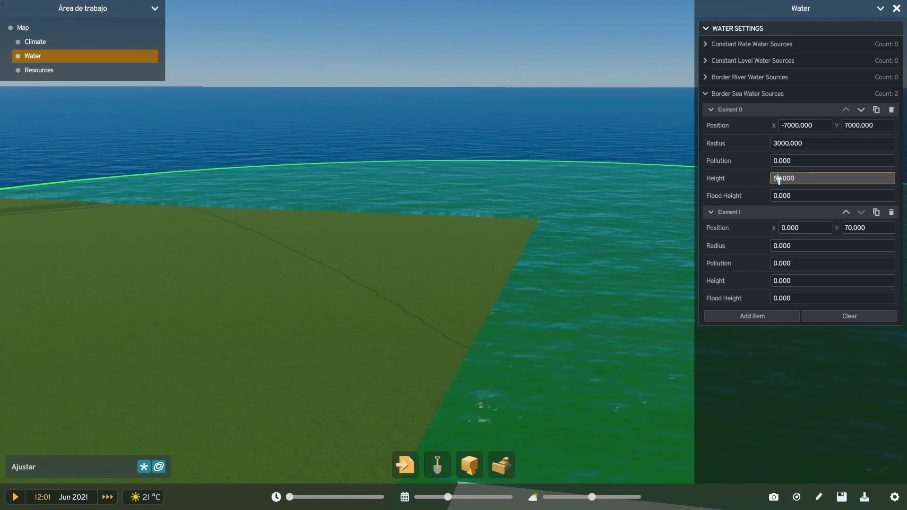
pyautogui.press('BackSpace')
pyautogui.write('10')
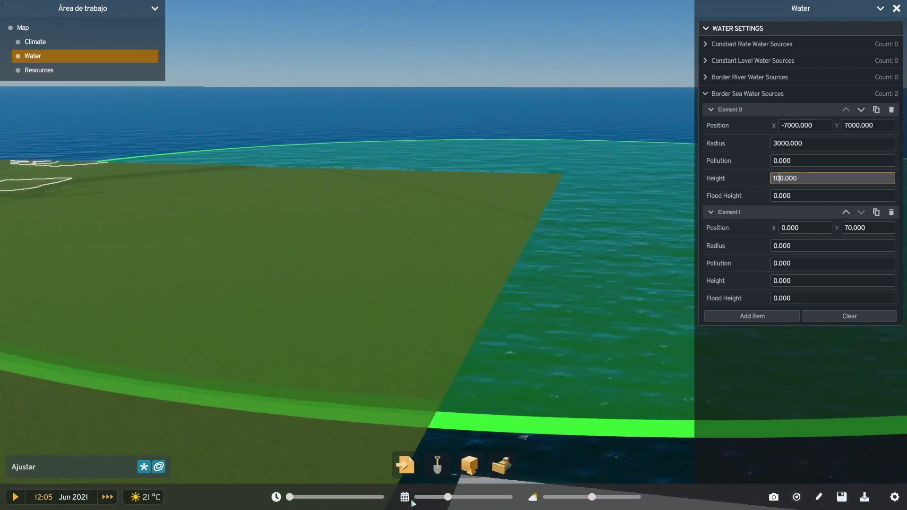
# Try raising the first border sea source's height to 120.
pyautogui.scroll(3, 564, 340)
pyautogui.moveTo(564, 339); pyautogui.dragTo(708, 167, button='middle')
pyautogui.click(780, 179)
pyautogui.press('BackSpace')
pyautogui.write('2')
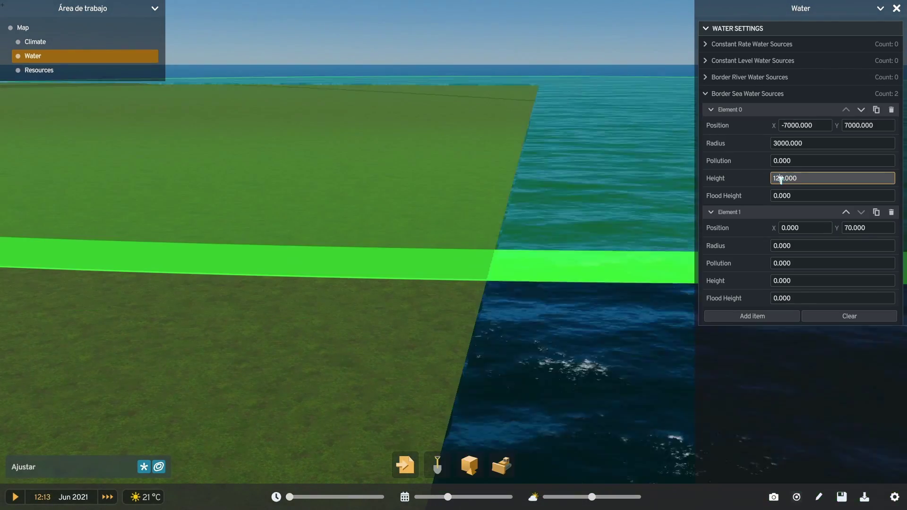
# Try a height of 200 for the first border sea source and watch the water flow over the map edge.
pyautogui.moveTo(540, 276); pyautogui.dragTo(551, 308, button='middle')
pyautogui.click(781, 179)
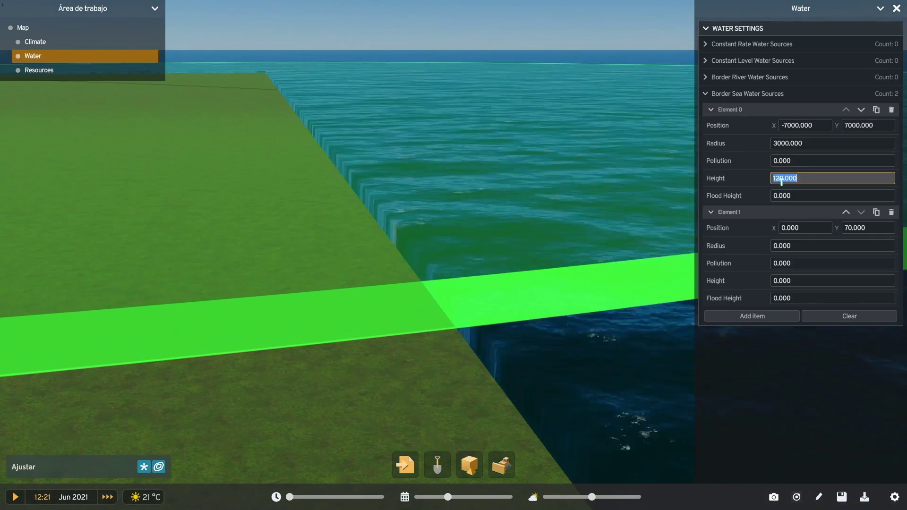
pyautogui.press('BackSpace')
pyautogui.press('BackSpace')
pyautogui.write('20')
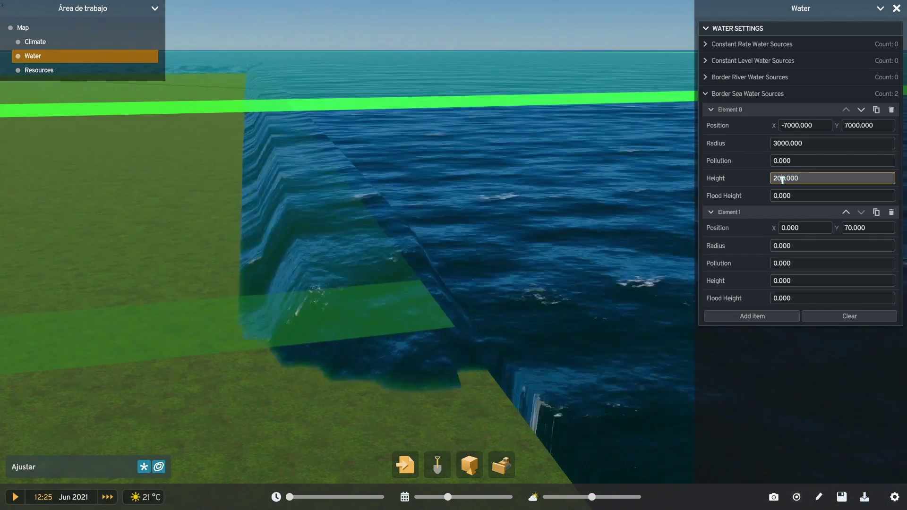
pyautogui.click(783, 179)
pyautogui.write('0')
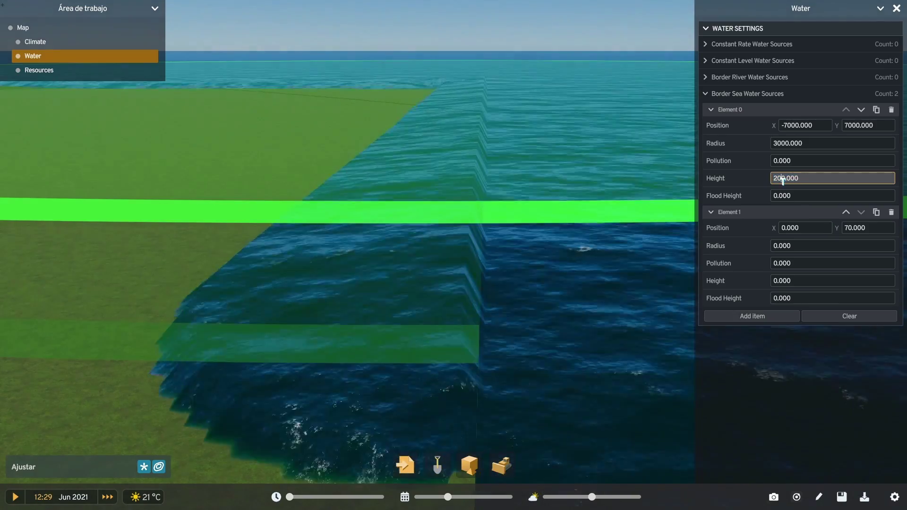
# Set the first border sea source's height to 140 and check the flooding around the map corner.
pyautogui.write('14')
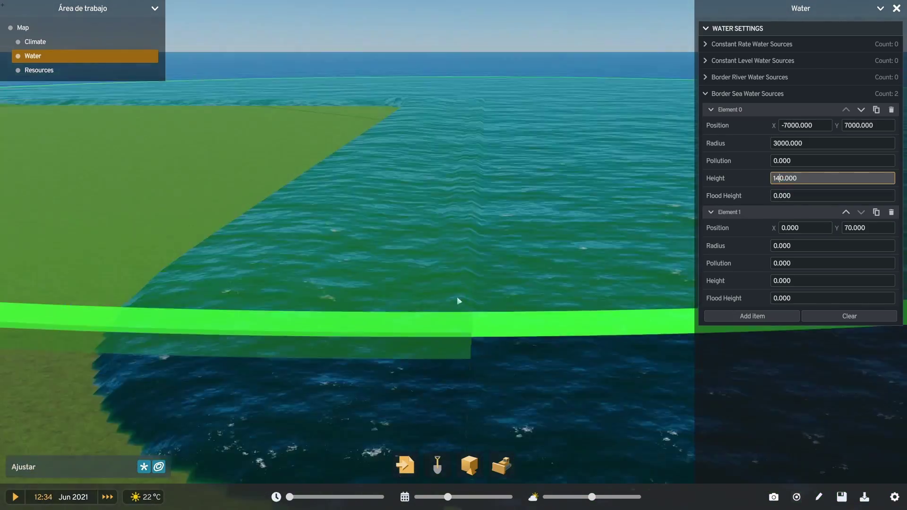
pyautogui.moveTo(457, 298); pyautogui.dragTo(330, 285, button='middle')
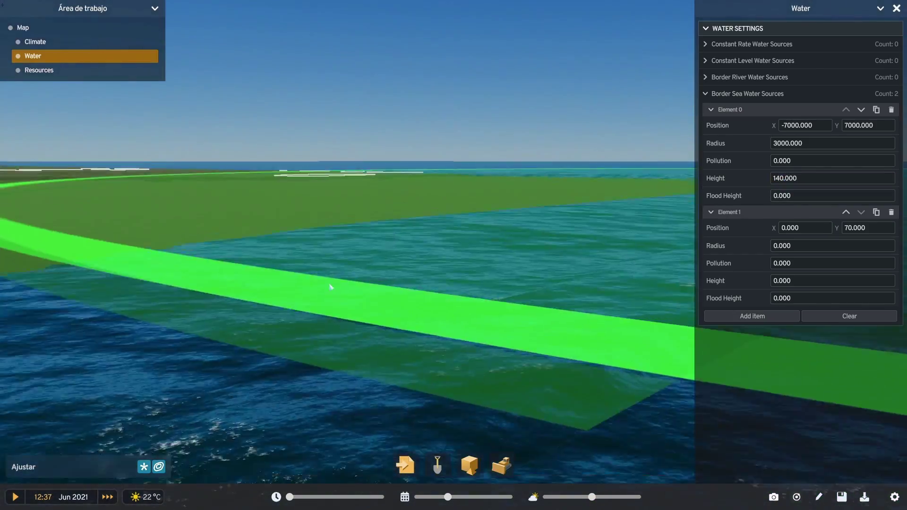
pyautogui.scroll(-3, 354, 307)
pyautogui.scroll(-4, 354, 307)
pyautogui.scroll(2, 476, 227)
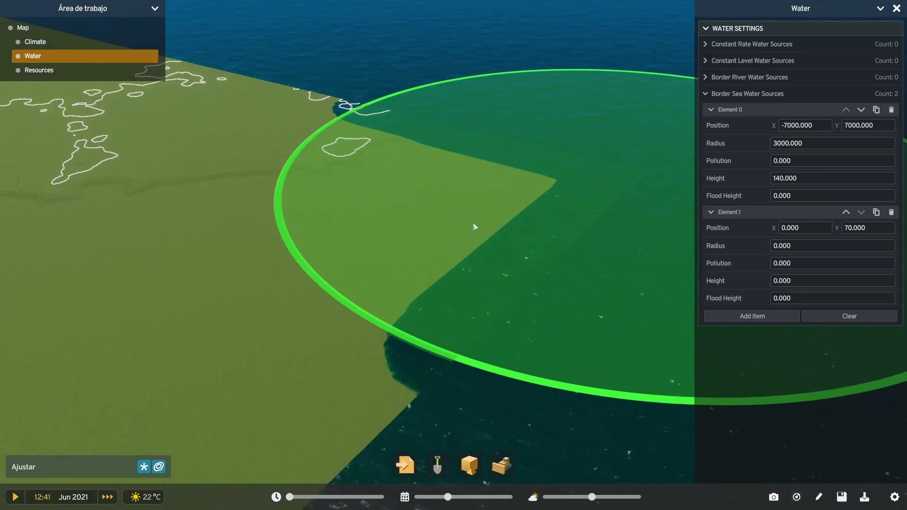